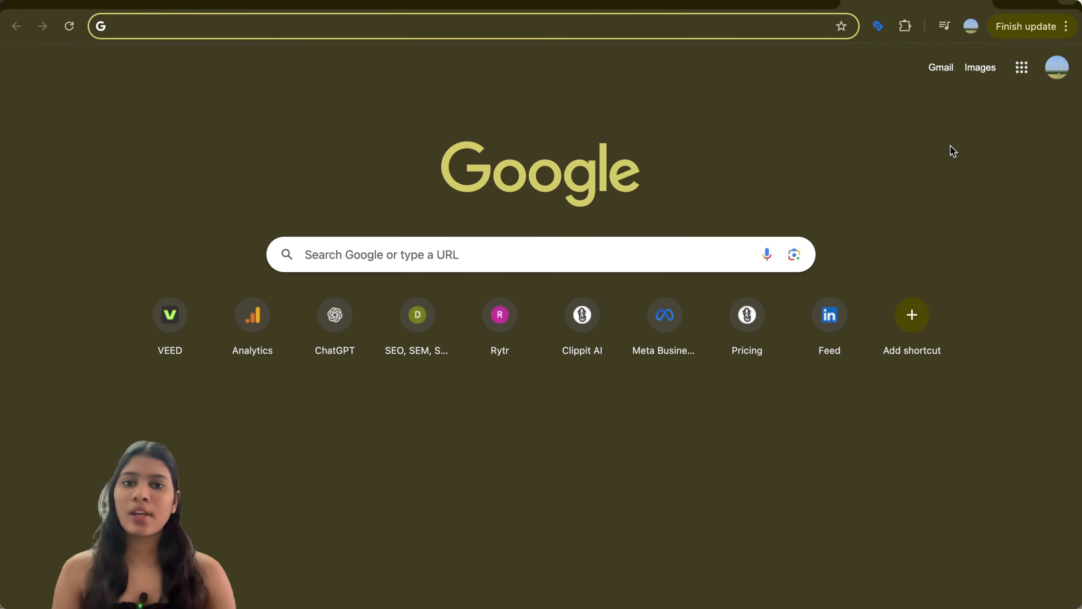
# Open Google Analytics, and in a second browser tab search for "gtm" and open Google Tag Manager.
pyautogui.write('an')
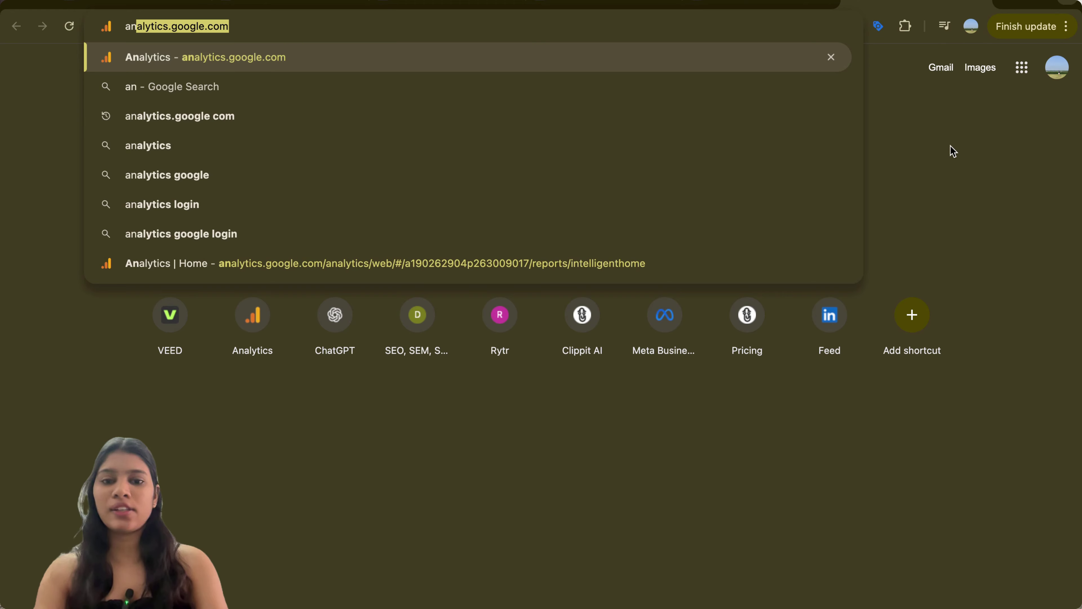
pyautogui.press('Return')
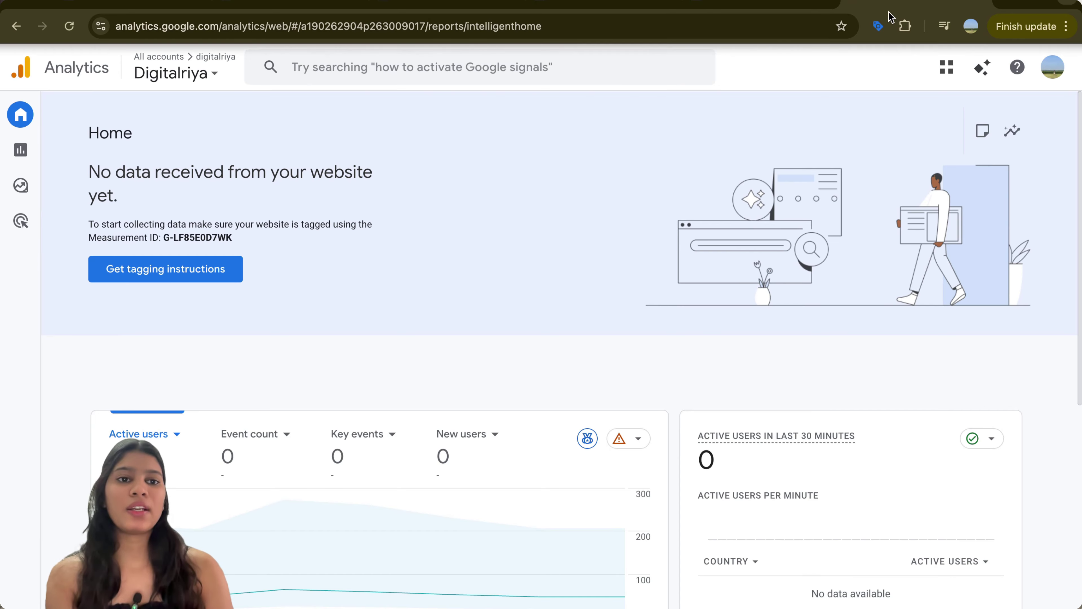
pyautogui.click(1010, 3)
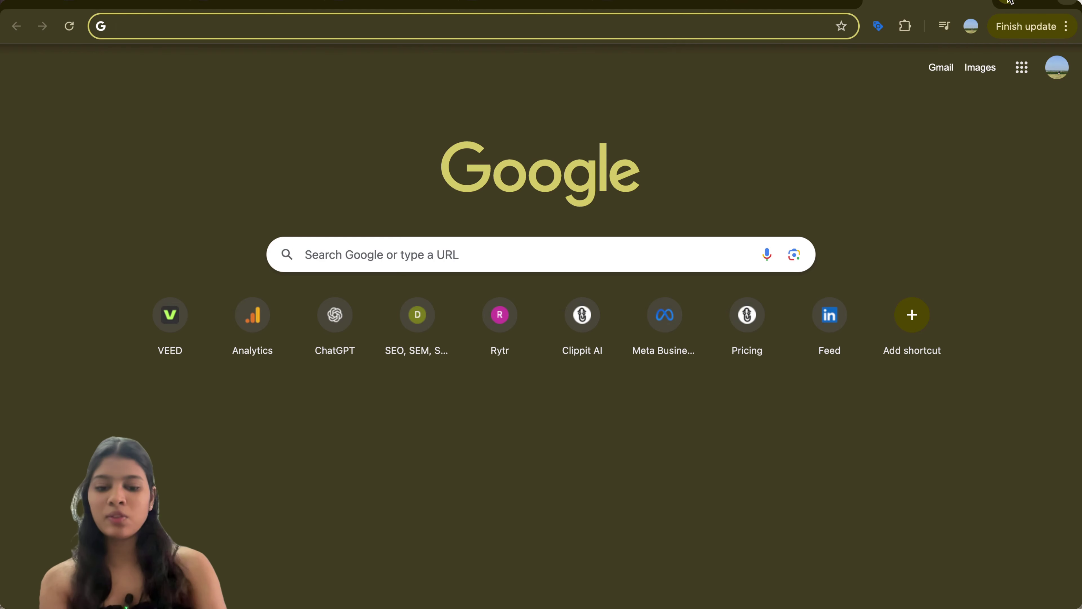
pyautogui.write('gt')
pyautogui.press('Return')
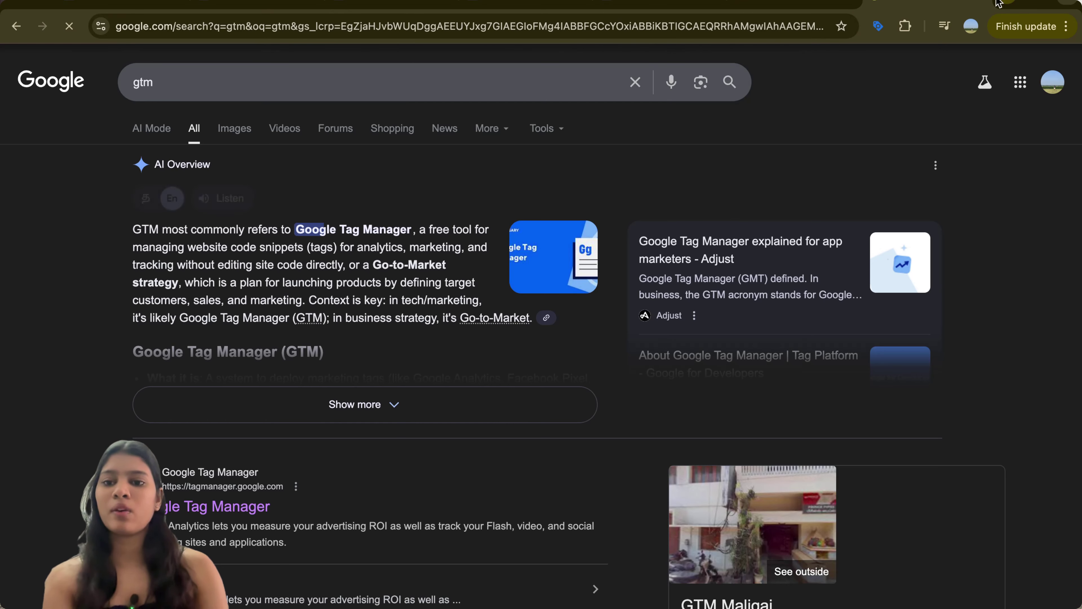
pyautogui.click(245, 506)
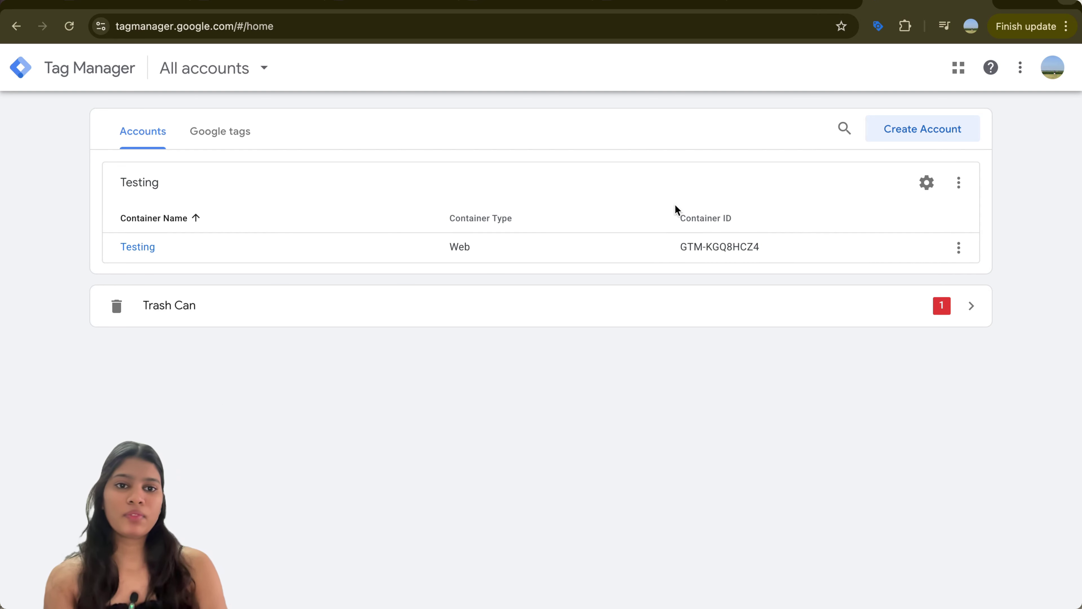
# Return to Google Analytics and open the data streams list in the Digitalriya property's Admin settings.
pyautogui.click(802, 5)
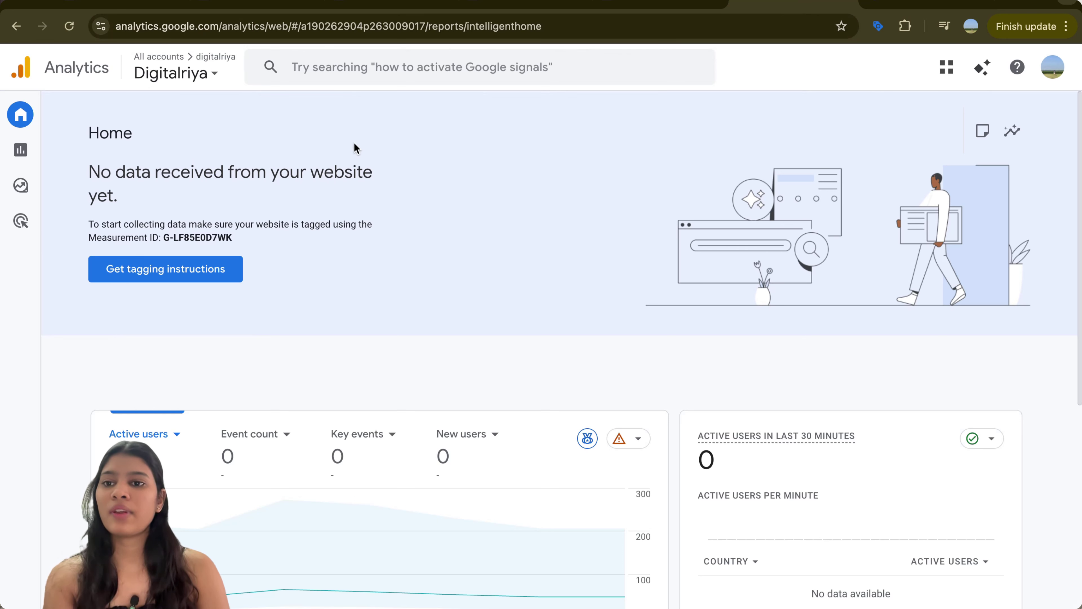
pyautogui.moveTo(22, 132)
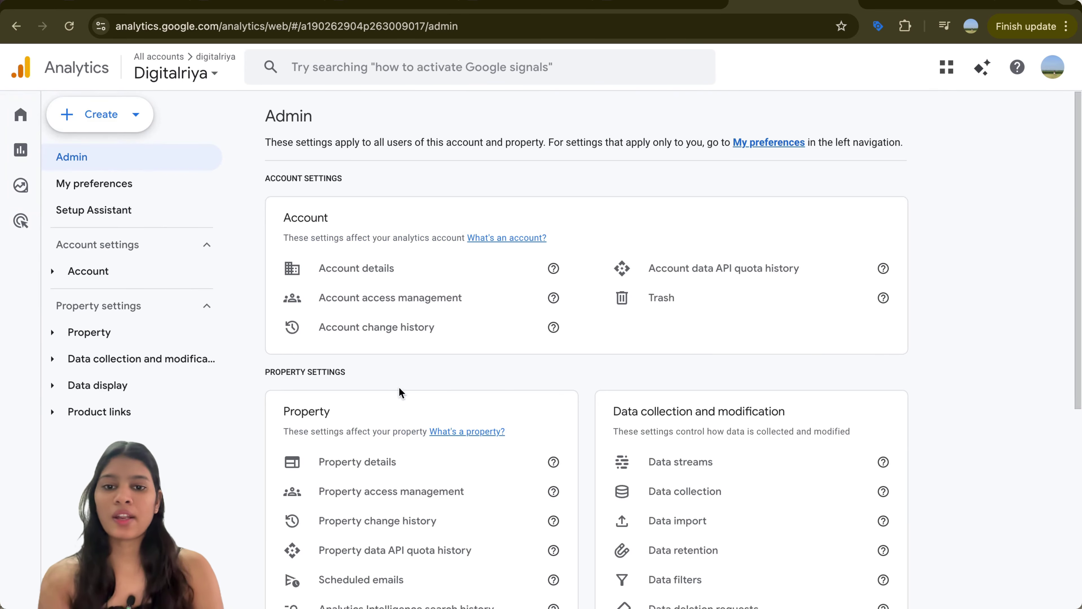
pyautogui.scroll(-2, 483, 484)
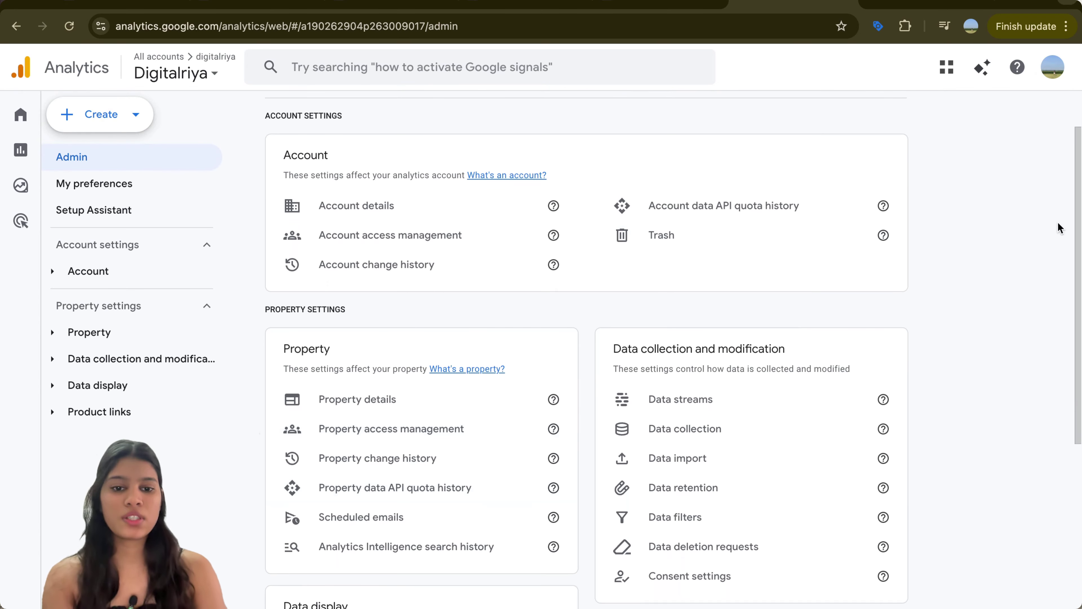
pyautogui.scroll(-2, 781, 287)
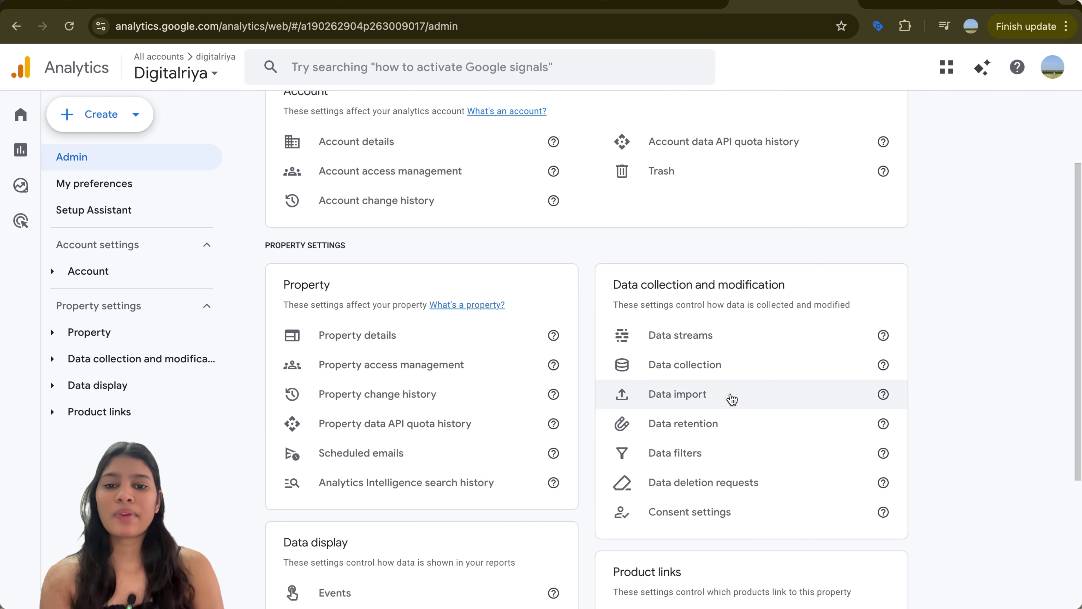
pyautogui.scroll(-1, 731, 397)
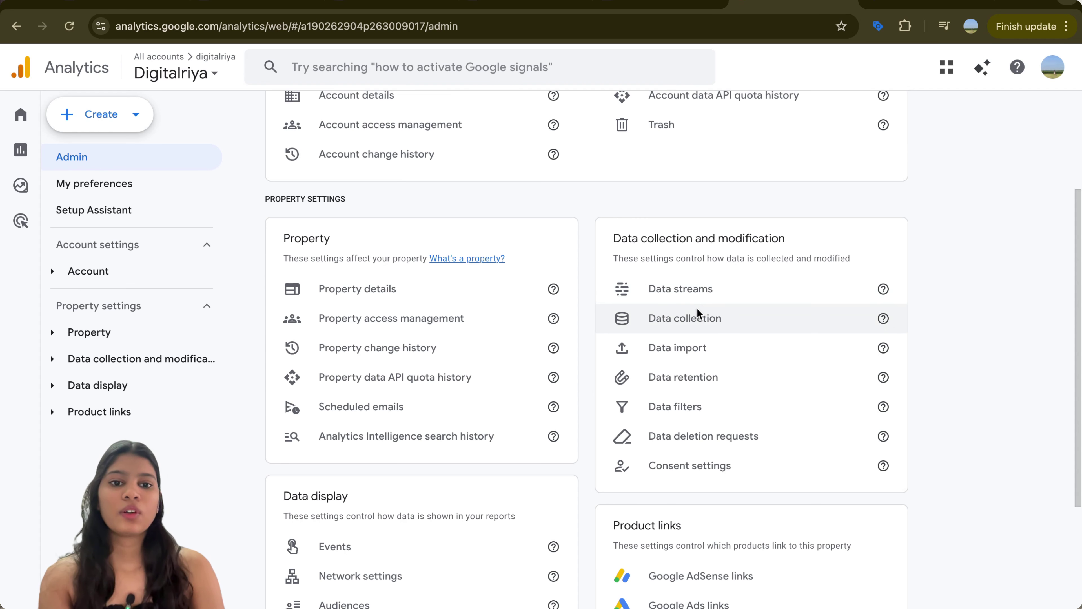
pyautogui.click(688, 298)
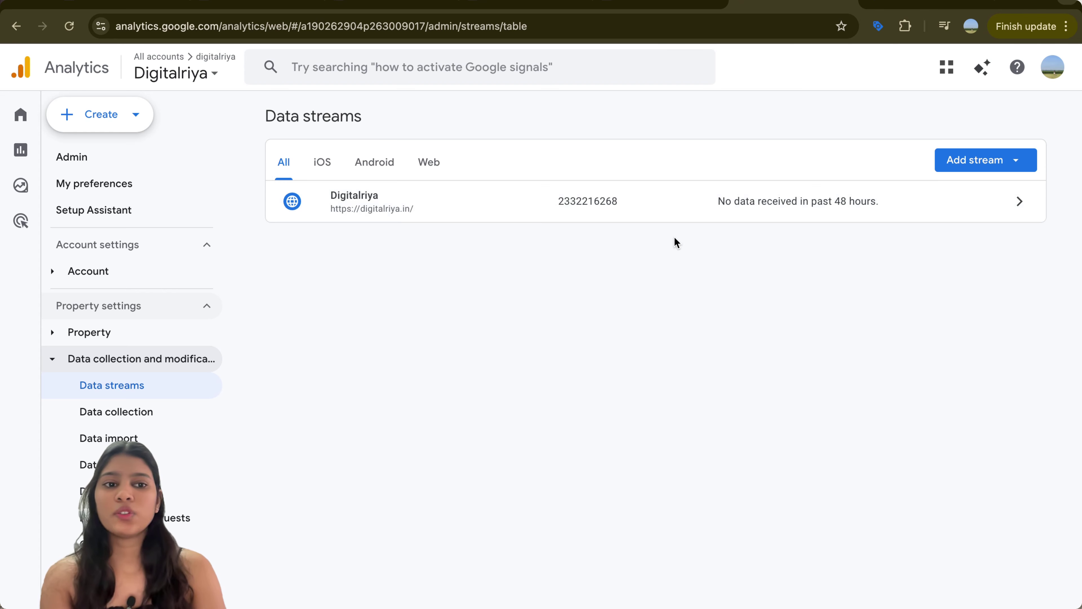
# Switch Google Analytics to the Google account holding the Digistar property, open its Admin settings and dismiss the Analytics Advisor message.
pyautogui.click(1053, 66)
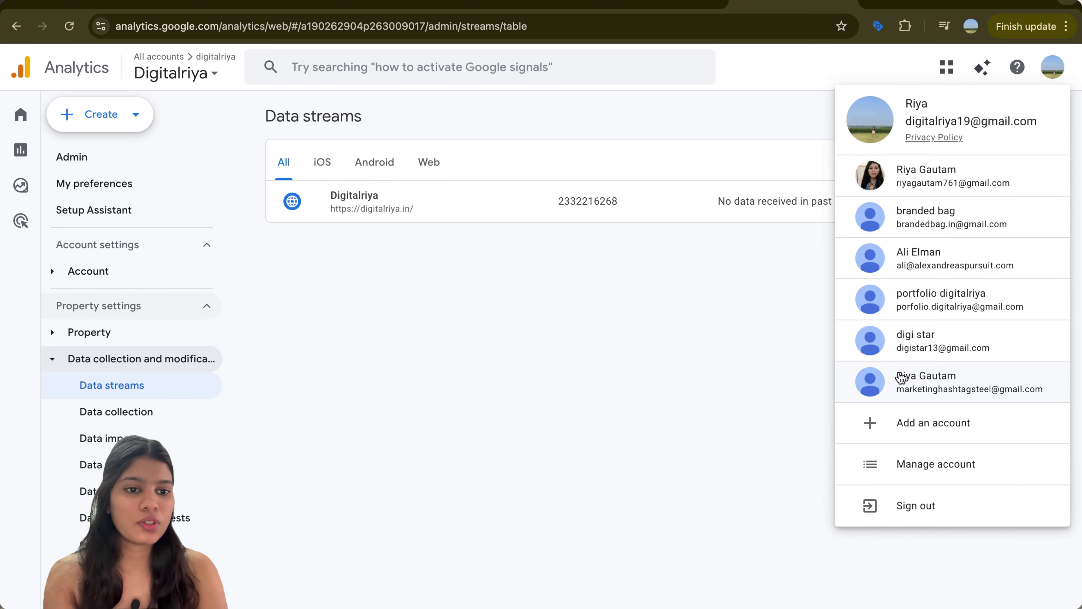
pyautogui.click(928, 353)
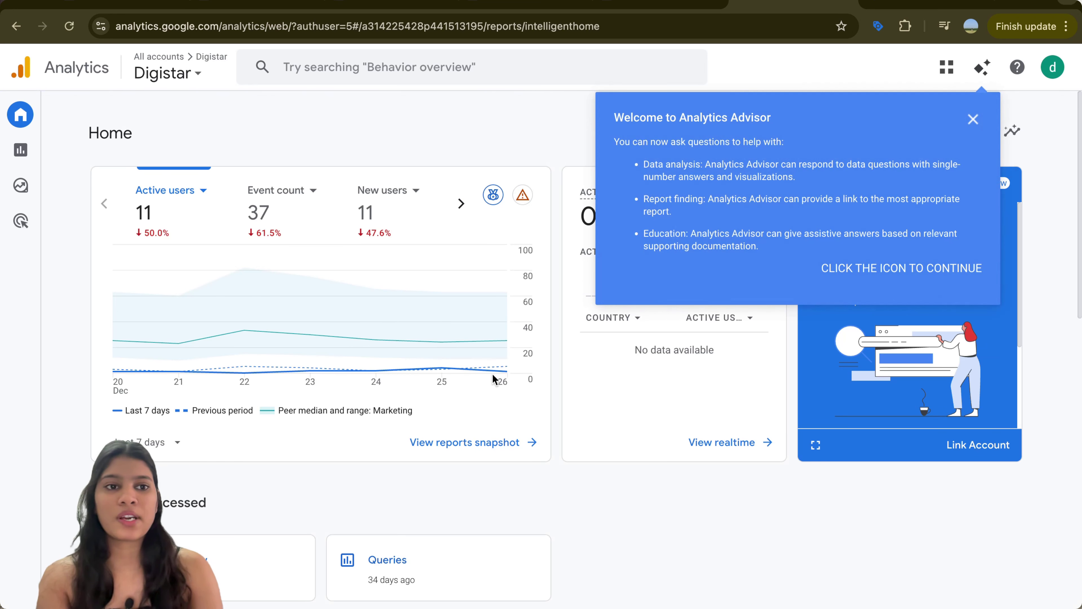
pyautogui.moveTo(25, 341)
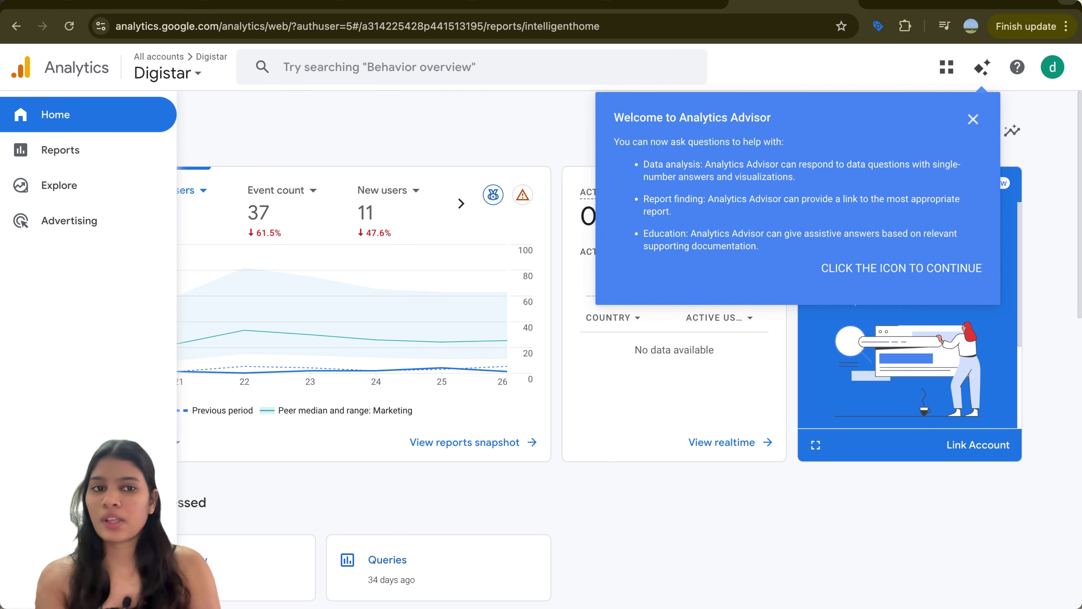
pyautogui.click(21, 593)
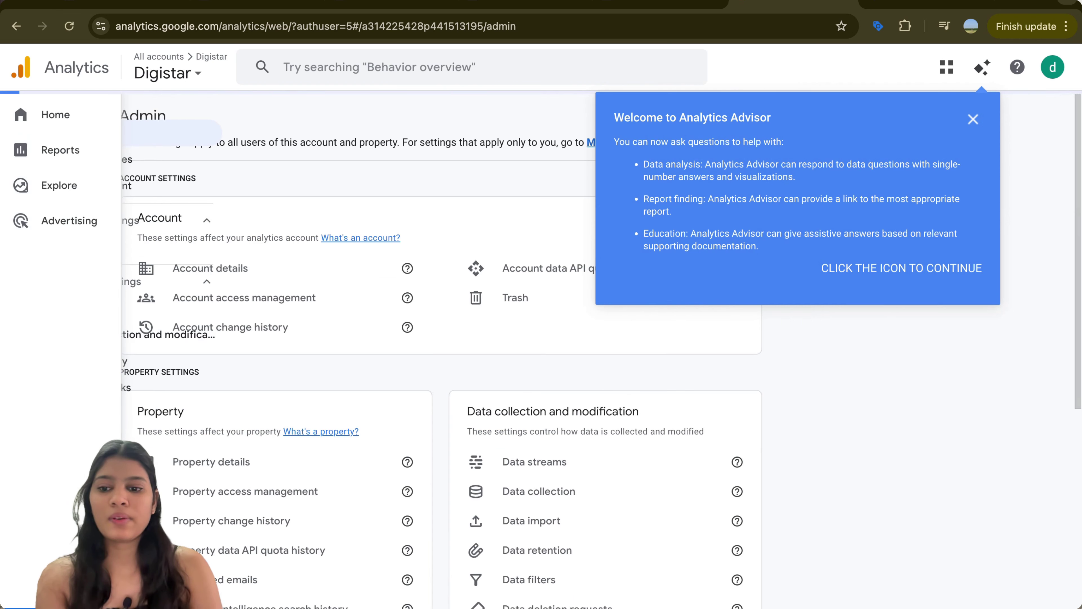
pyautogui.click(980, 120)
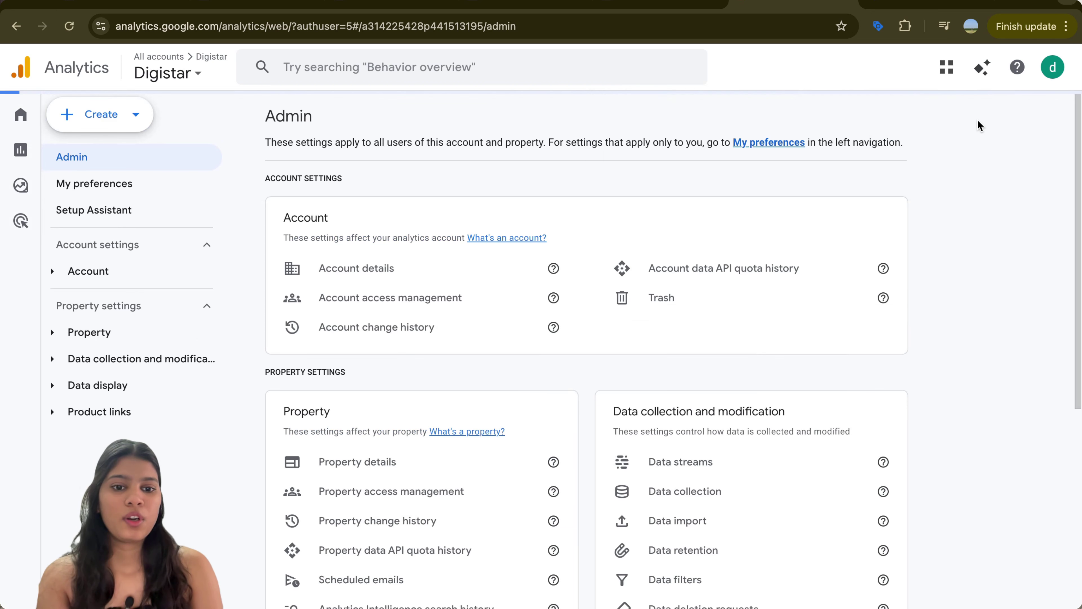
# Open the Digistar web data stream and copy its measurement ID.
pyautogui.click(657, 462)
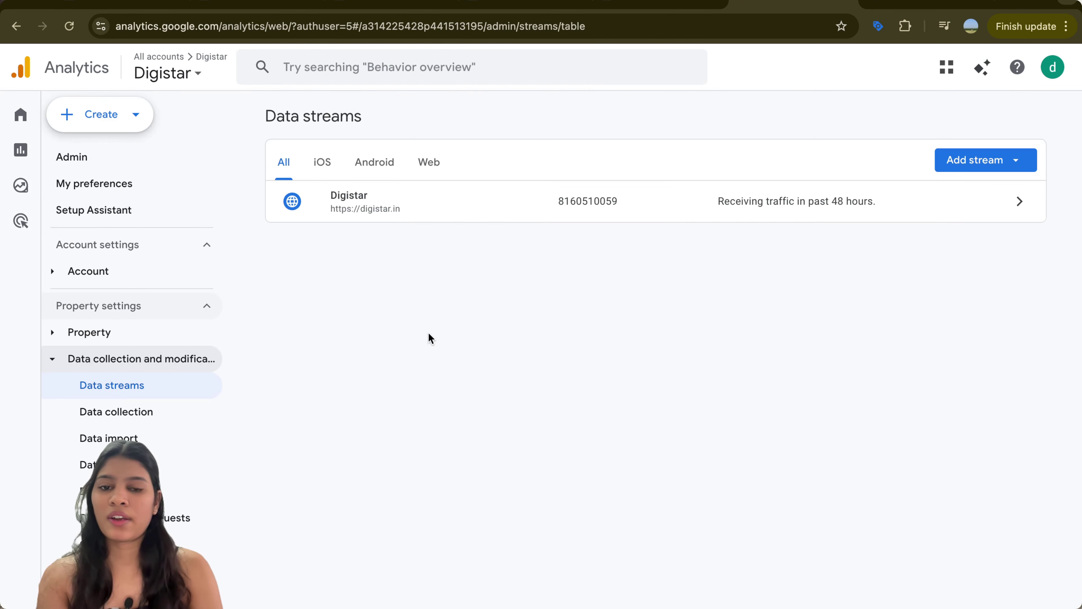
pyautogui.click(379, 213)
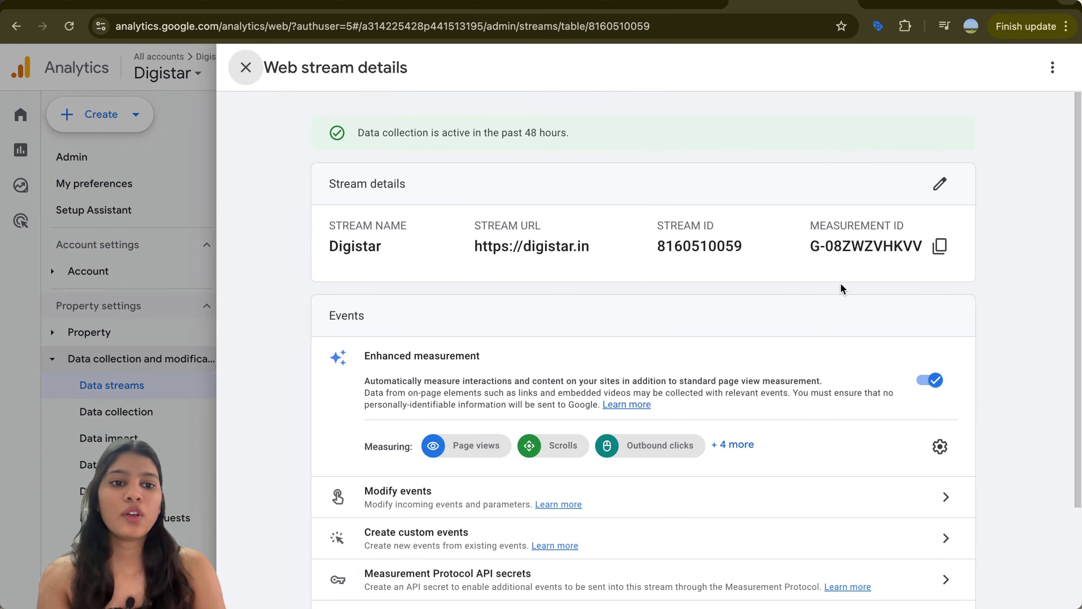
pyautogui.click(939, 246)
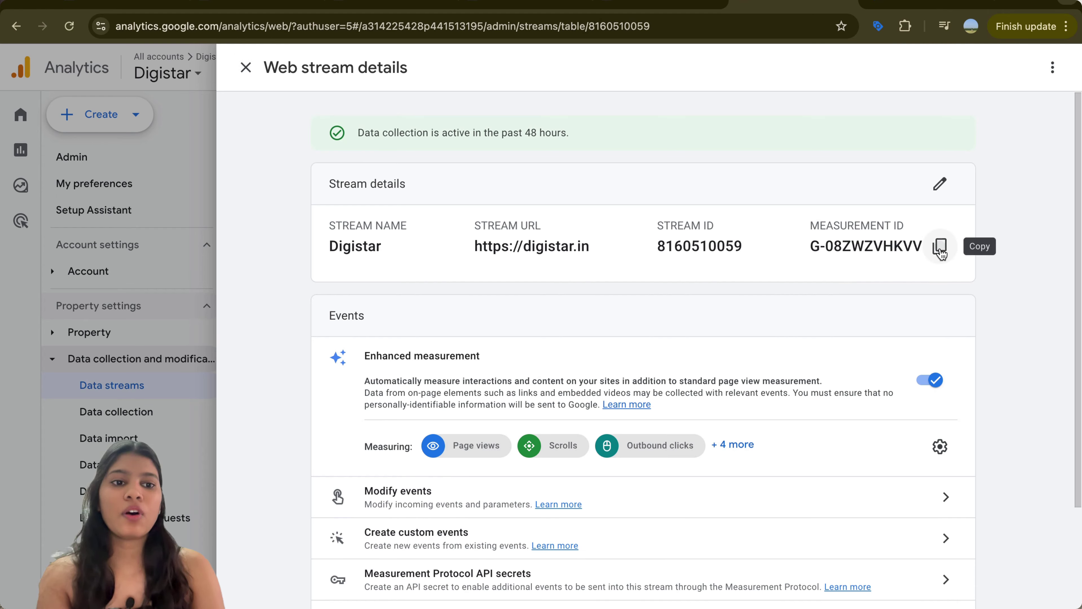
# Switch to Tag Manager, examine the Digitalriya Google tag's configuration and admin settings, and return to the accounts list.
pyautogui.click(900, 6)
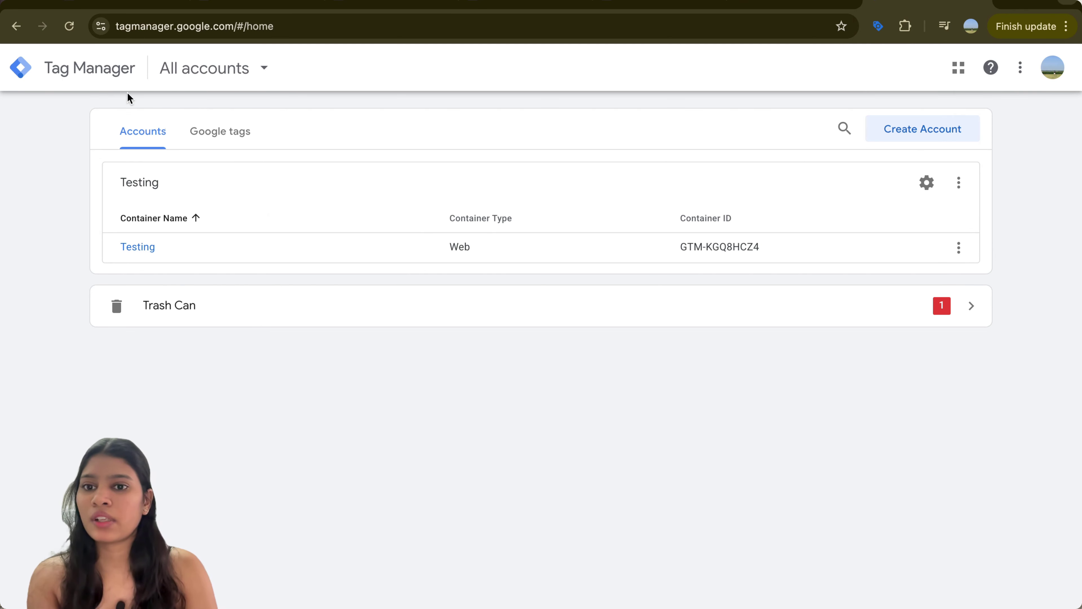
pyautogui.click(218, 144)
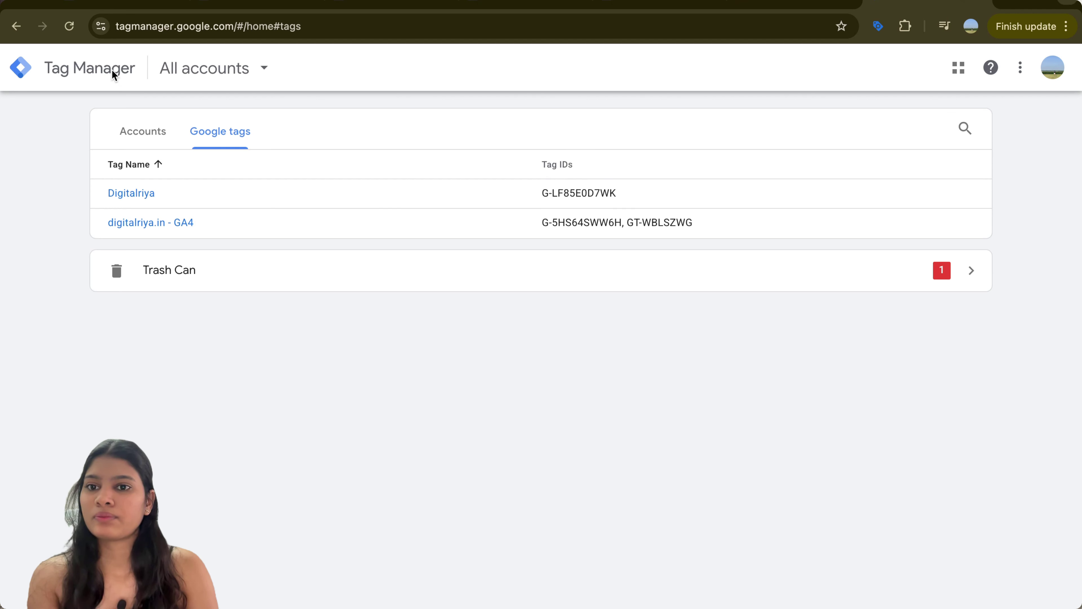
pyautogui.click(17, 75)
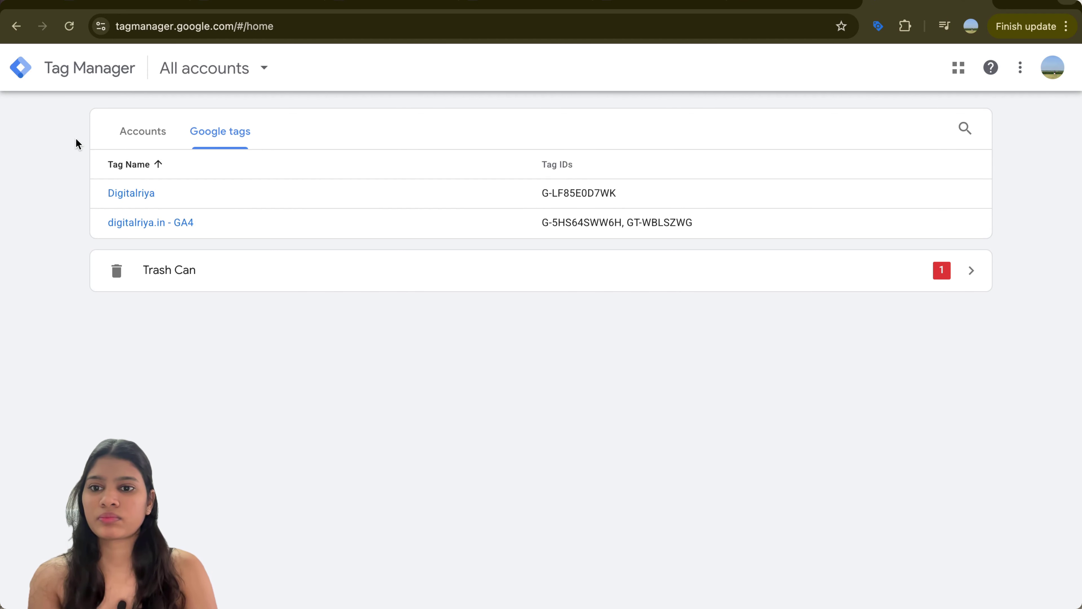
pyautogui.click(120, 195)
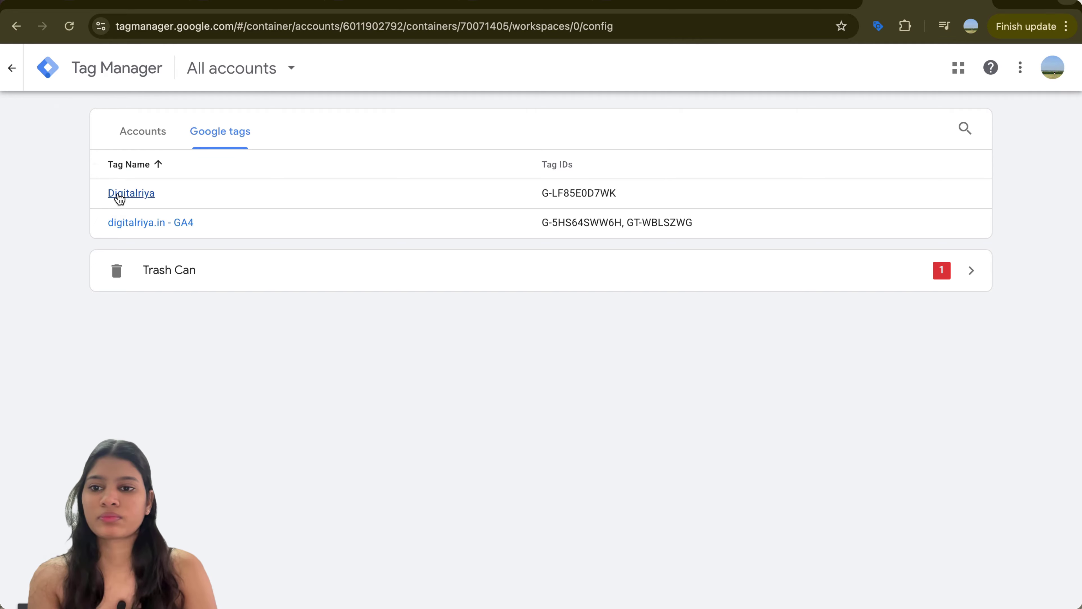
pyautogui.scroll(-3, 291, 446)
pyautogui.scroll(3, 291, 447)
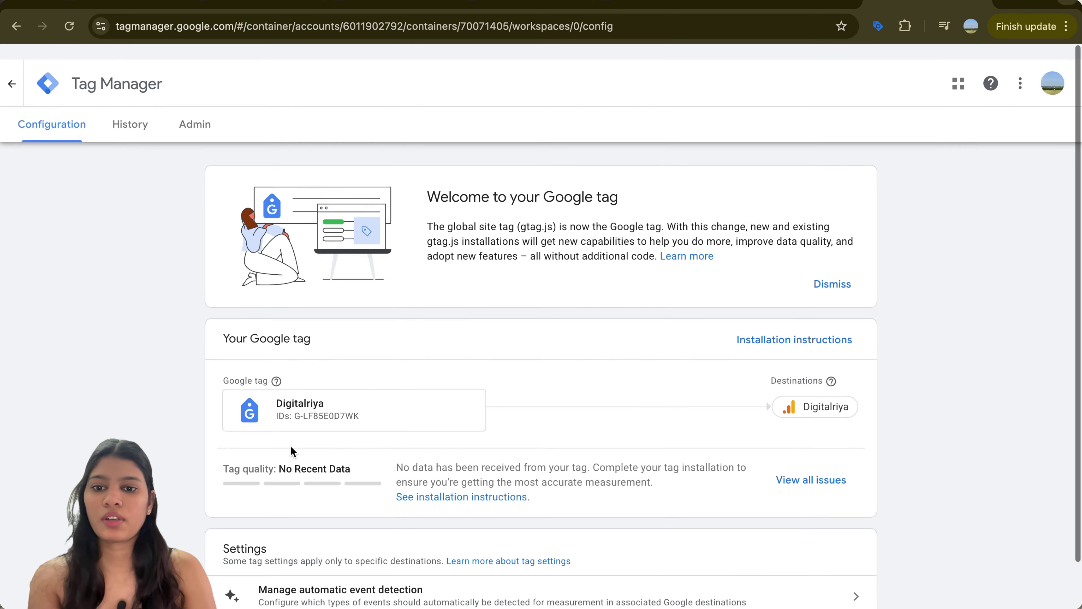
pyautogui.click(197, 108)
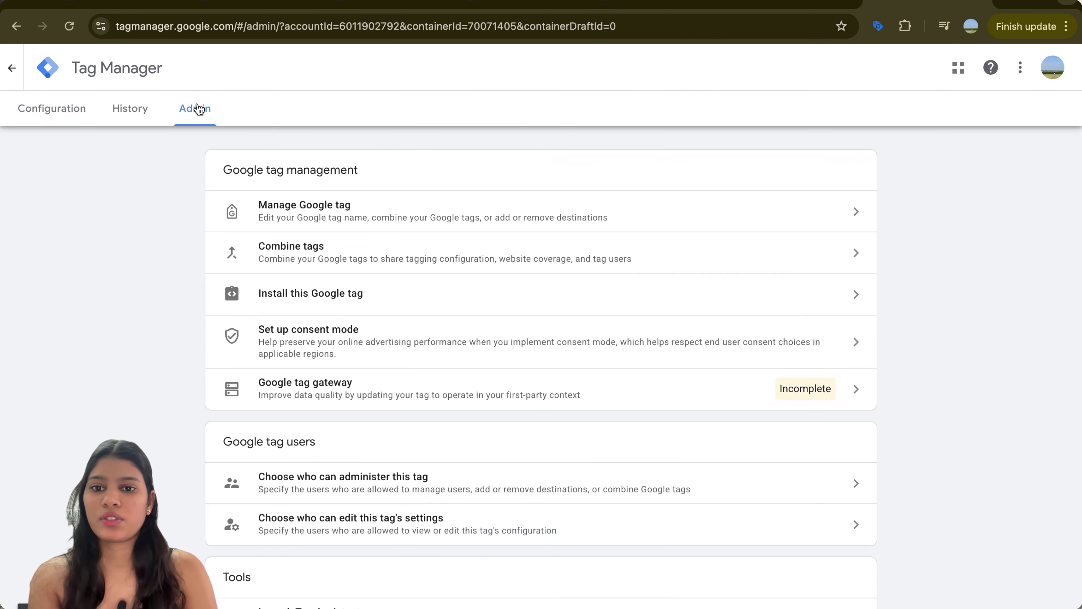
pyautogui.click(50, 74)
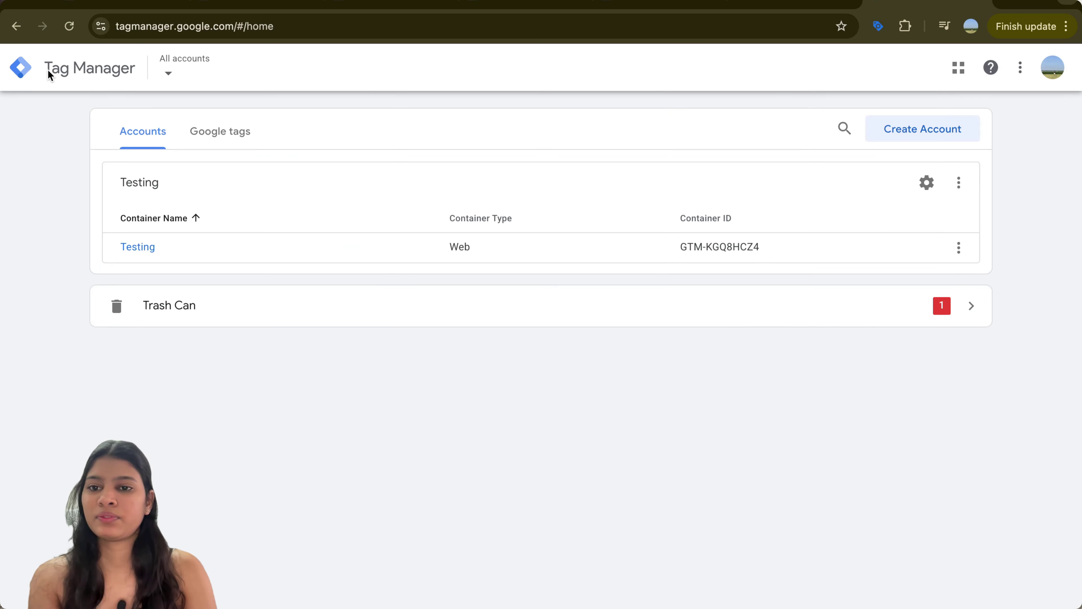
# Open the Testing web container and start a new tag named "GA4-GTM Testing".
pyautogui.click(134, 249)
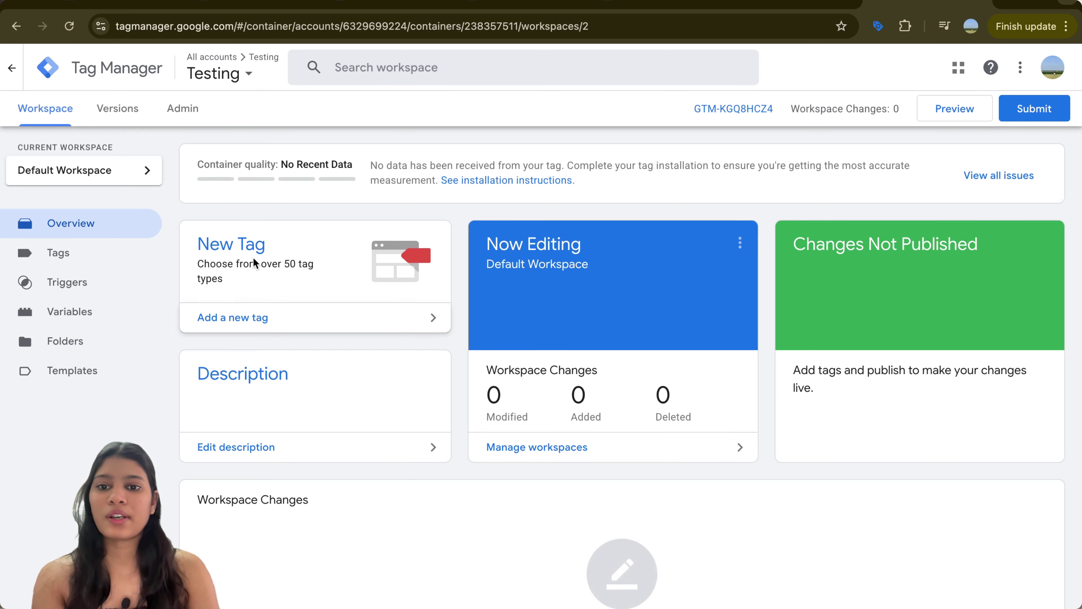
pyautogui.click(222, 325)
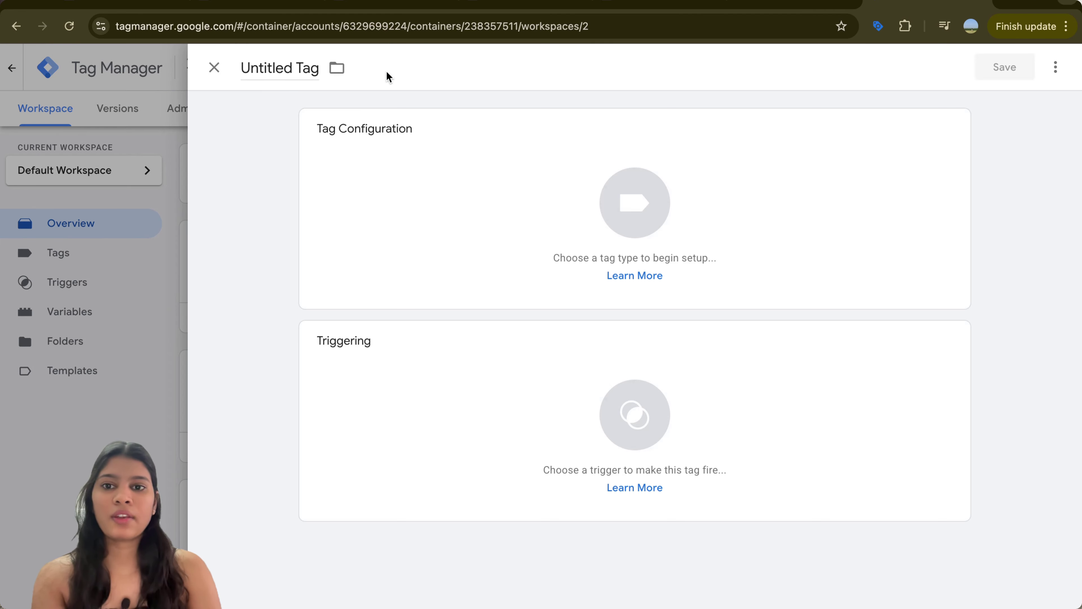
pyautogui.click(297, 68)
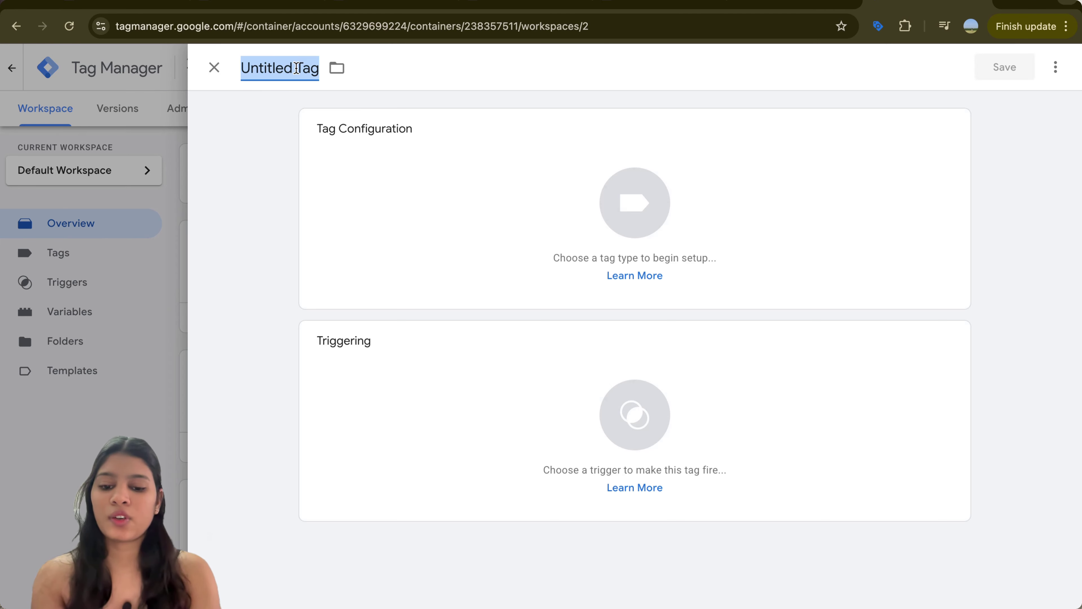
pyautogui.write('GA')
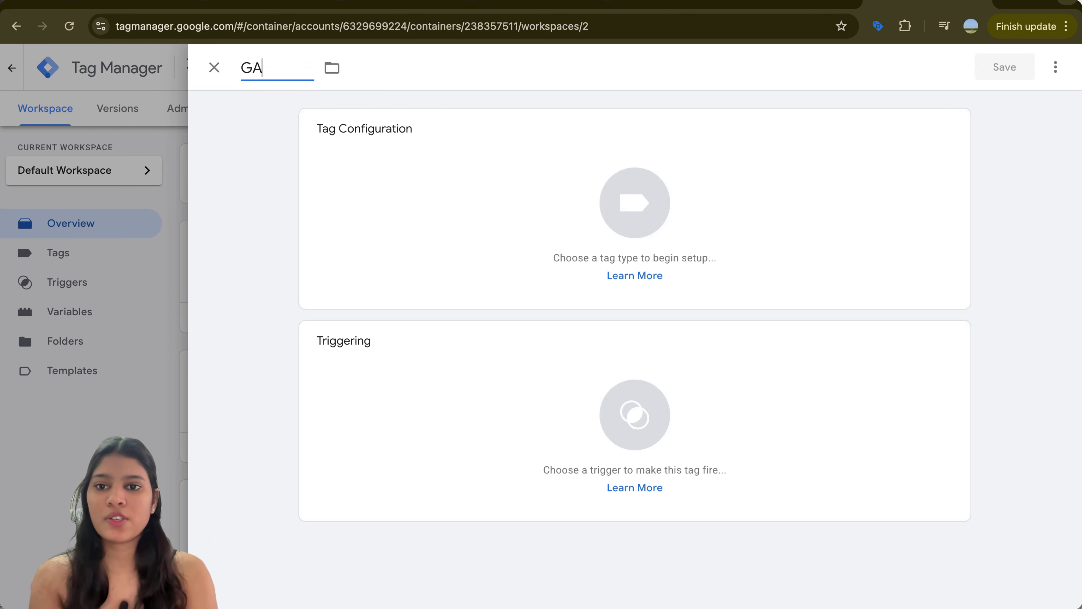
pyautogui.write('4-')
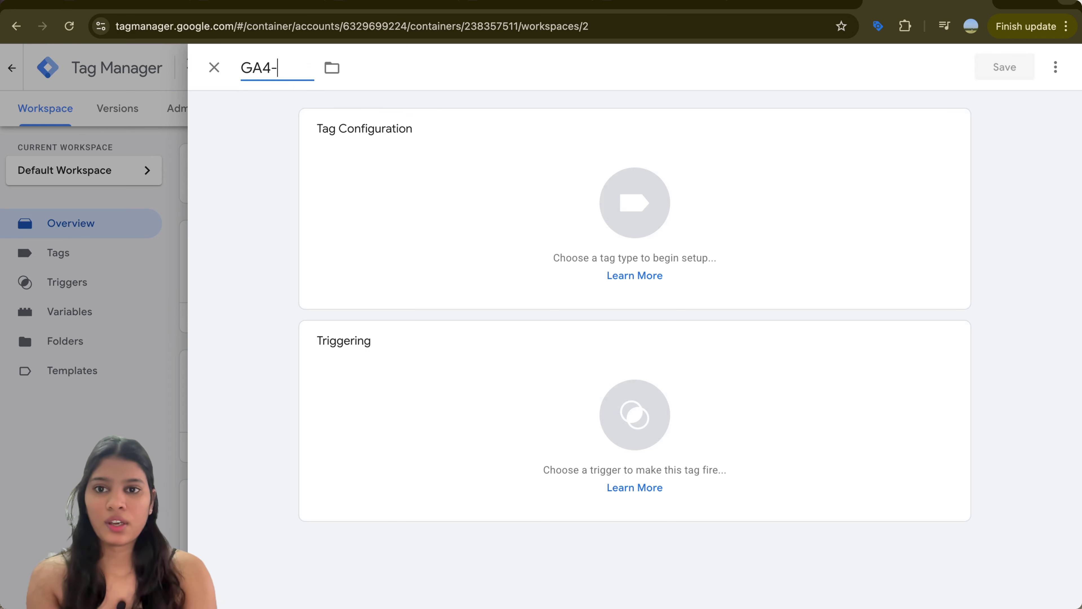
pyautogui.write('GTM')
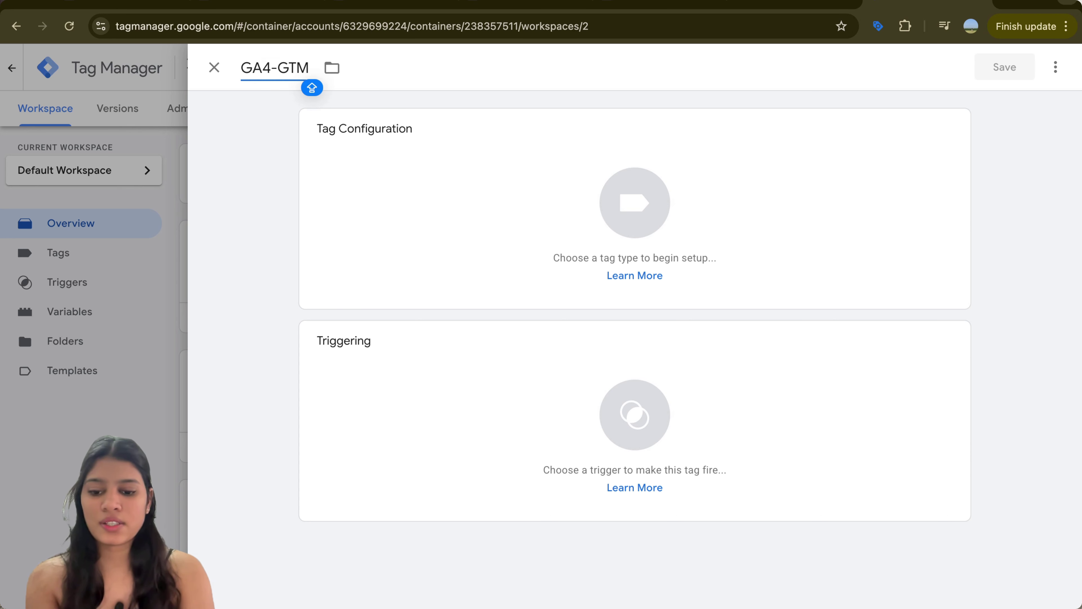
pyautogui.write(' Test')
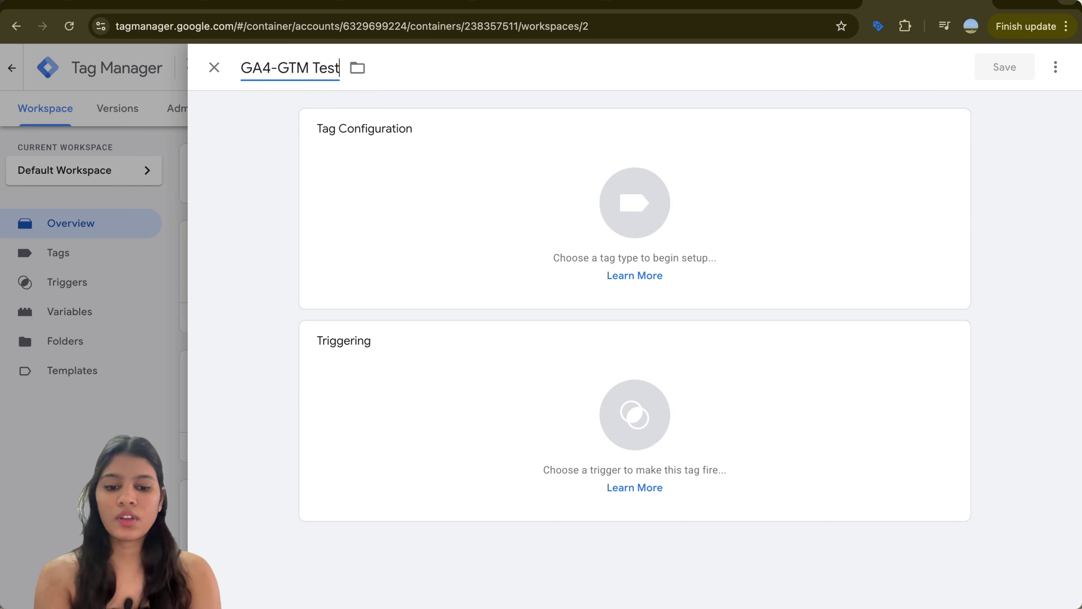
pyautogui.write('ing')
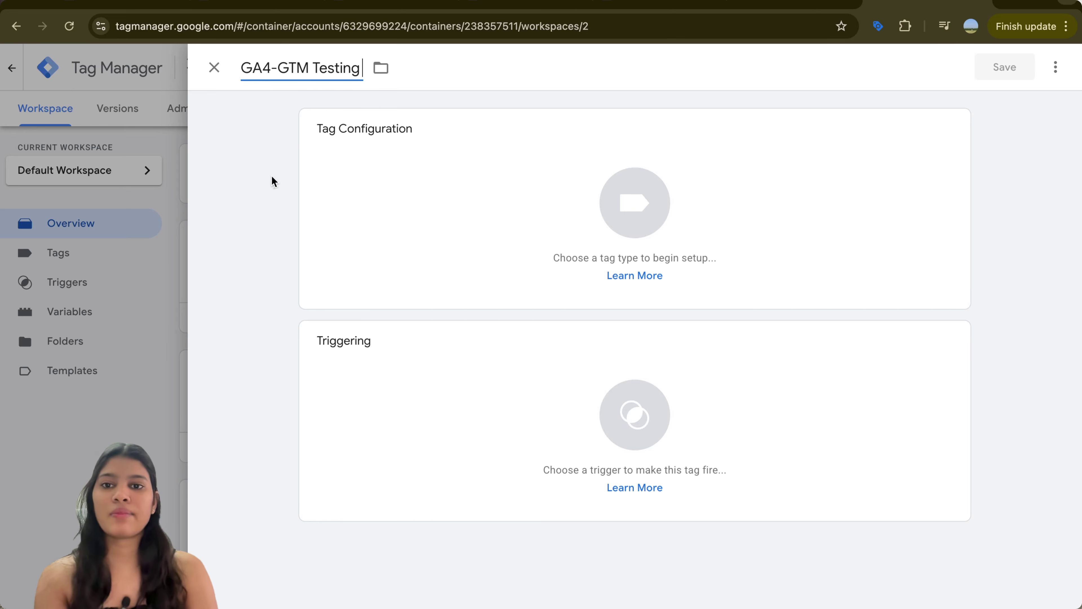
# Set the tag type to Google Analytics: GA4 Event and enter the measurement ID G-08ZWZVHKVV.
pyautogui.click(389, 171)
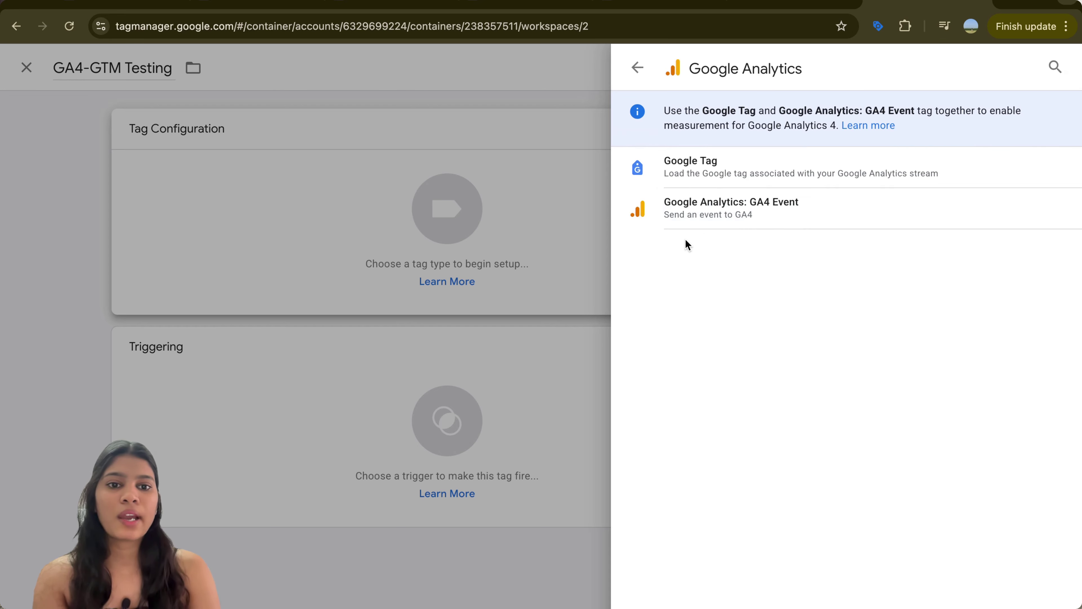
pyautogui.click(716, 213)
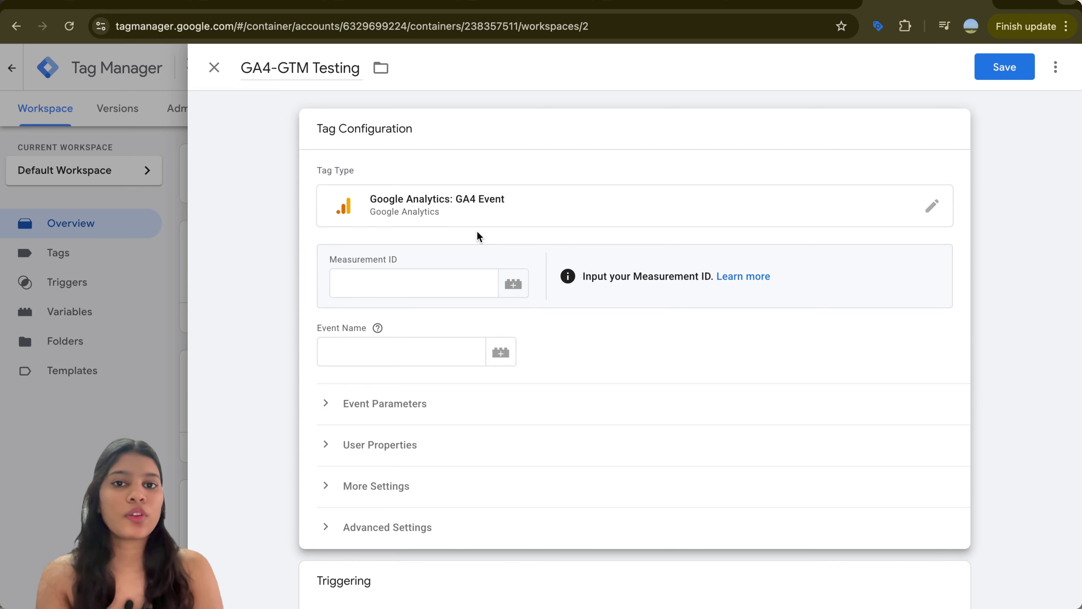
pyautogui.click(431, 282)
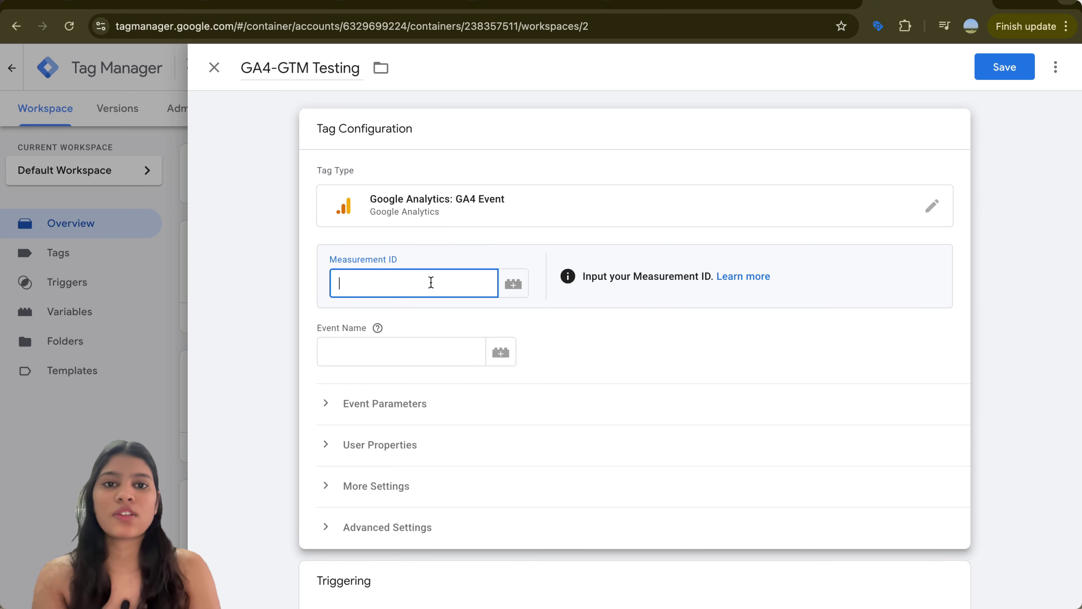
pyautogui.write('G-08ZWZVHKVV')
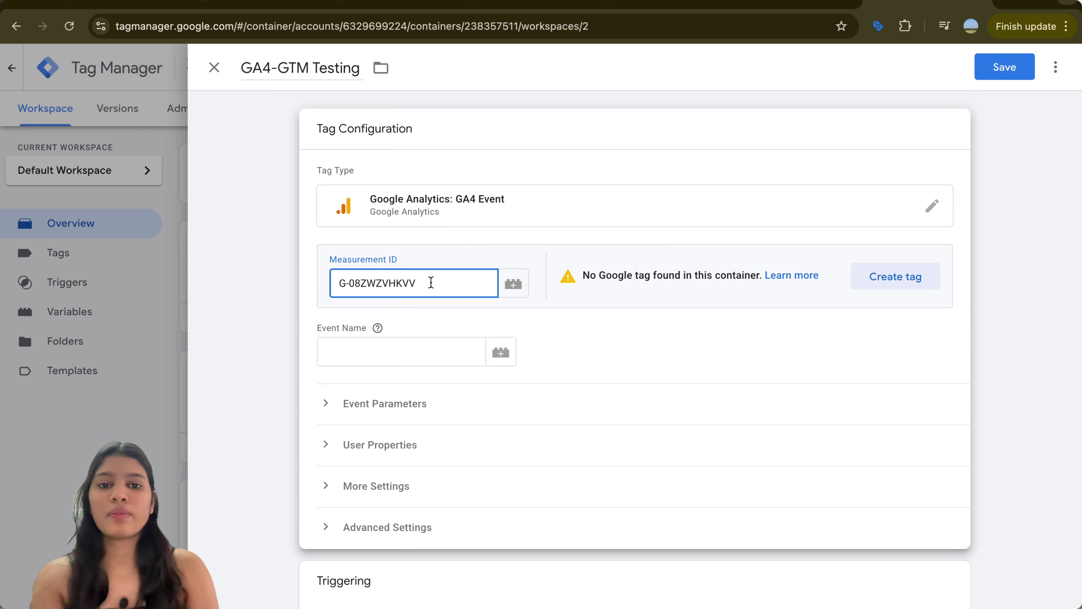
pyautogui.scroll(-3, 573, 391)
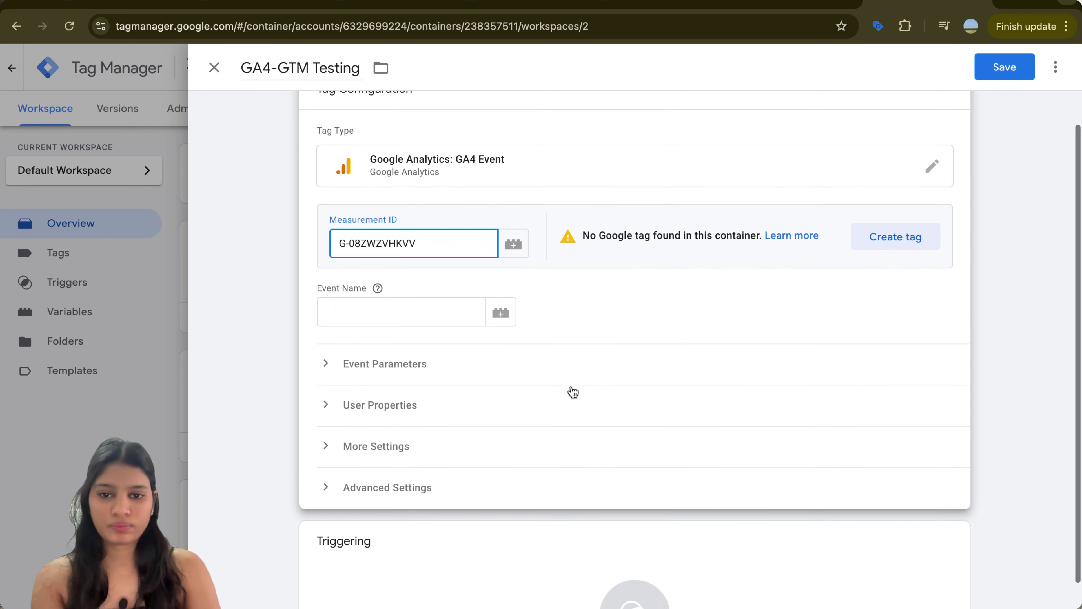
pyautogui.scroll(1, 573, 391)
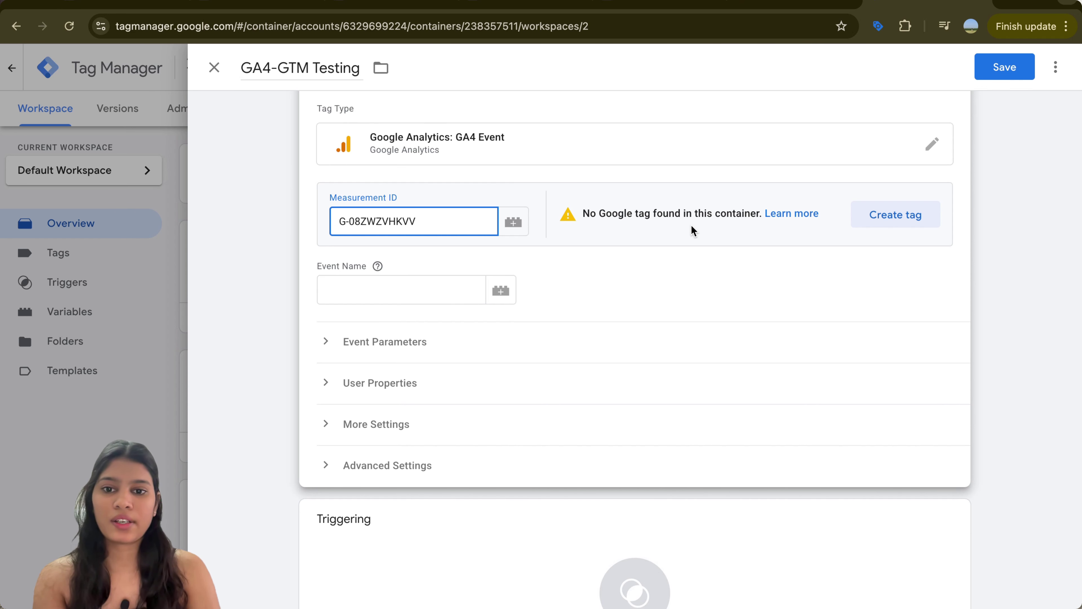
# Create a Google Tag for the entered measurement ID, keep its Google Tag type and try to save it.
pyautogui.click(906, 225)
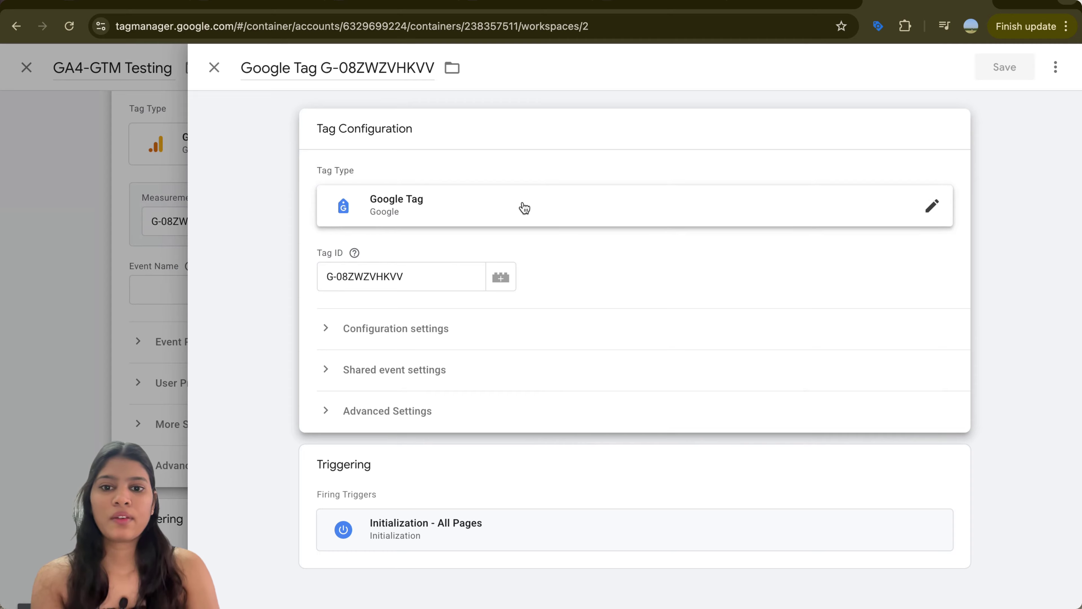
pyautogui.click(524, 208)
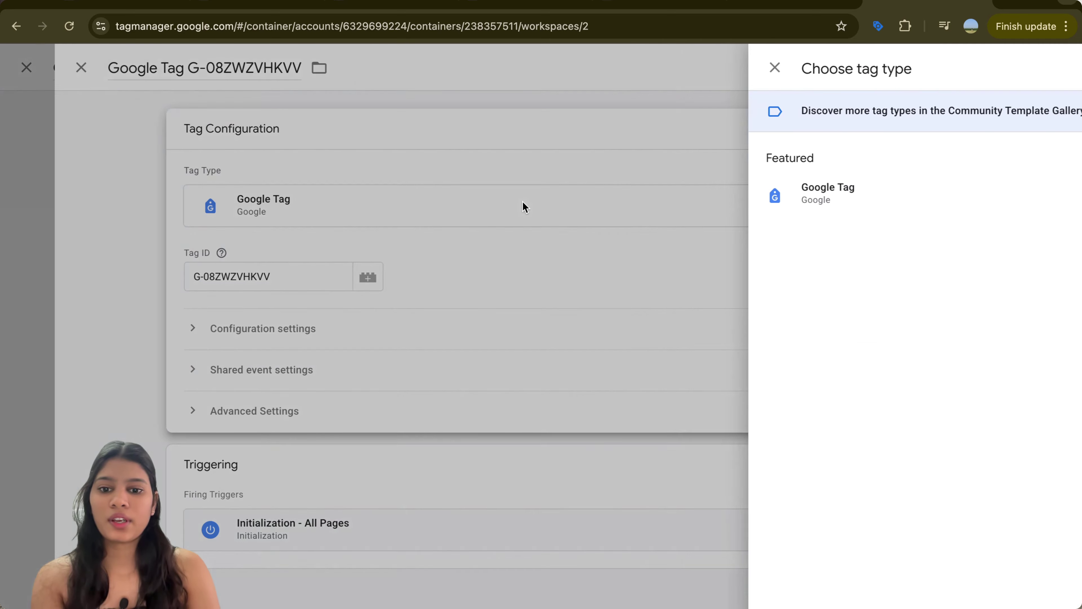
pyautogui.click(292, 381)
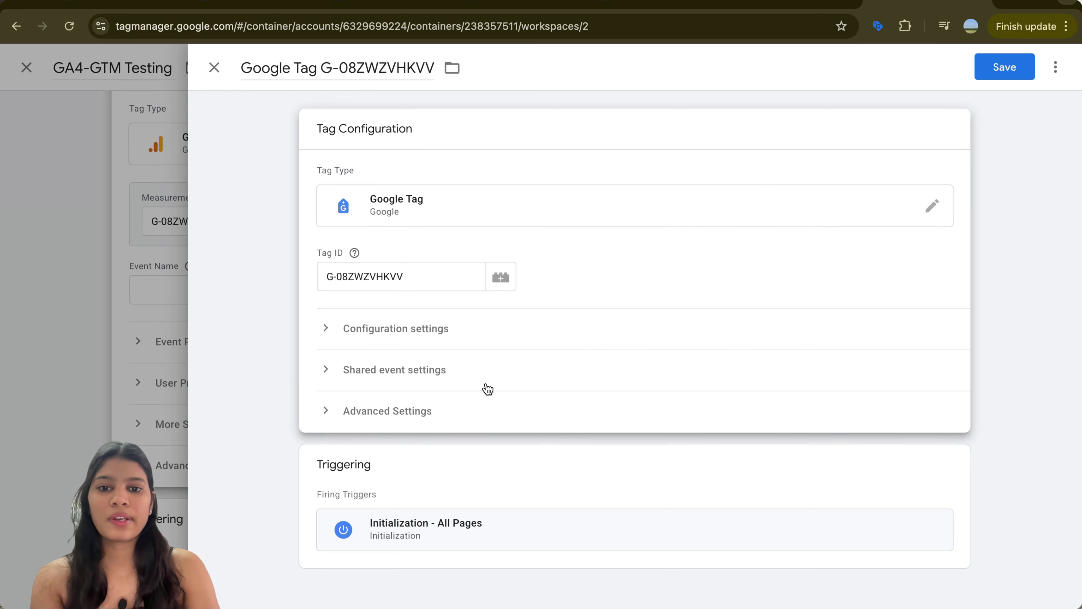
pyautogui.click(1006, 67)
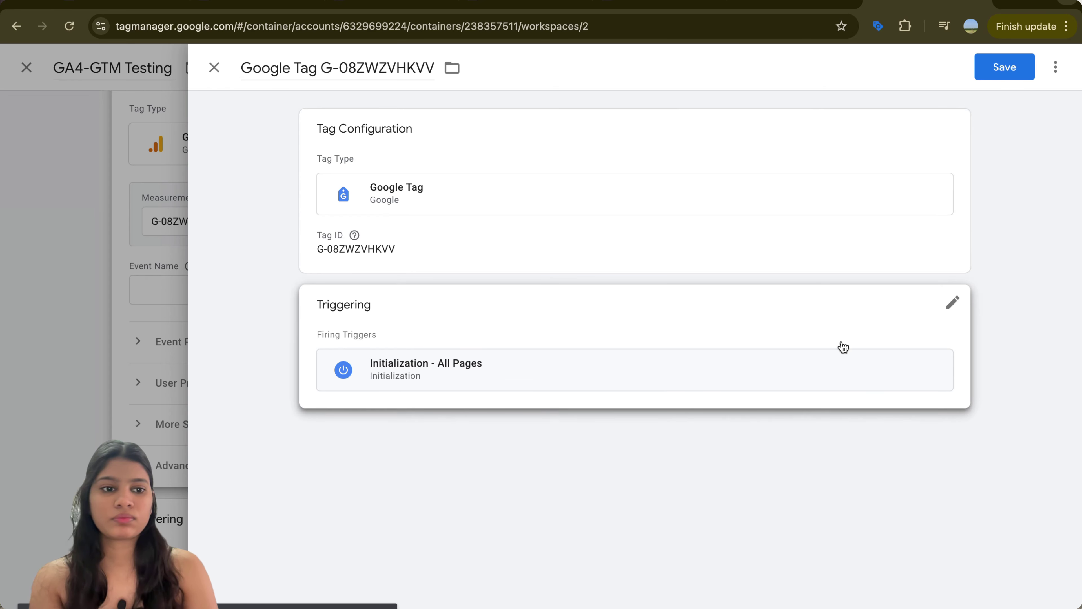
# Check the triggers available as exceptions for the Google Tag, close the list without choosing one and try to save the tag again.
pyautogui.click(952, 313)
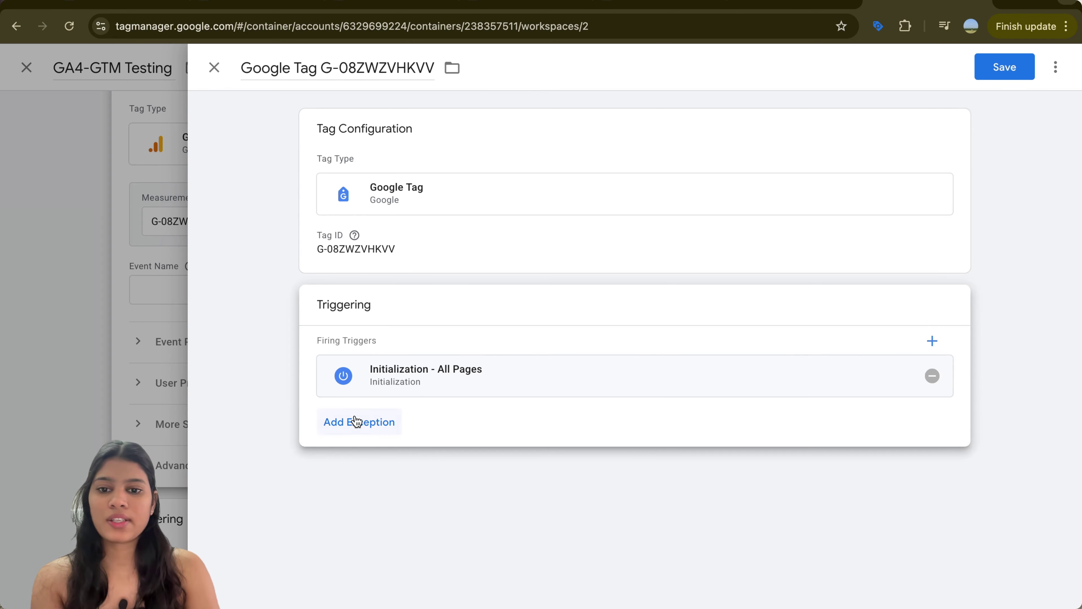
pyautogui.click(359, 430)
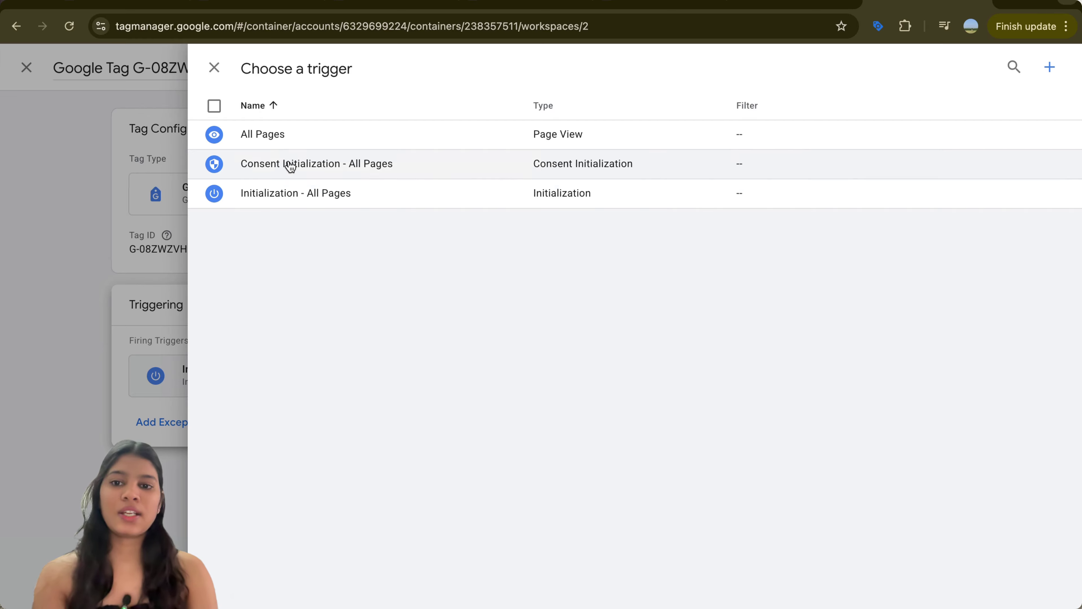
pyautogui.click(63, 452)
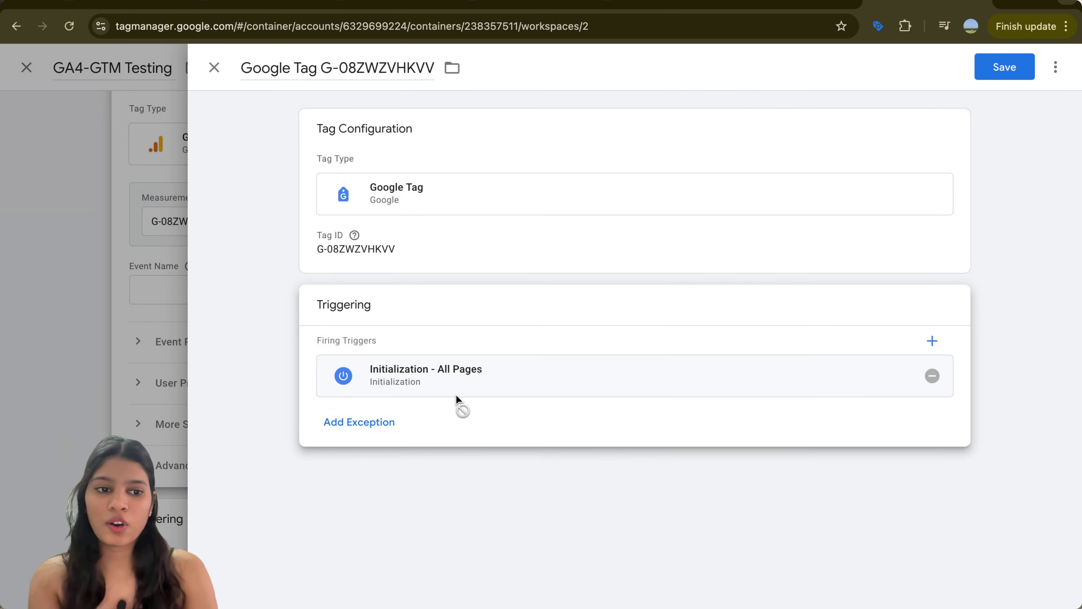
pyautogui.click(1007, 68)
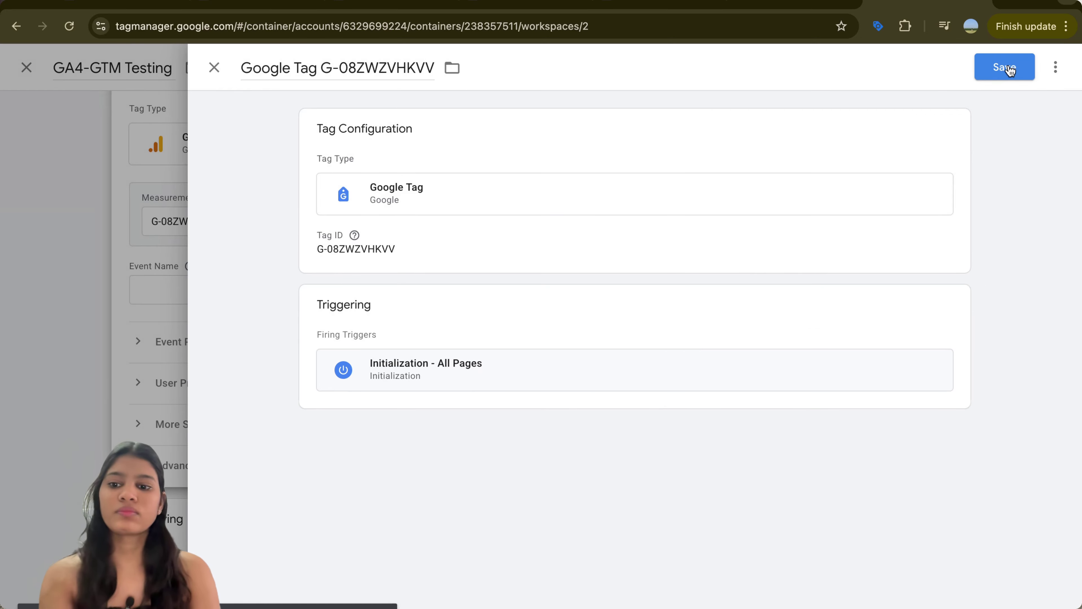
pyautogui.click(1006, 72)
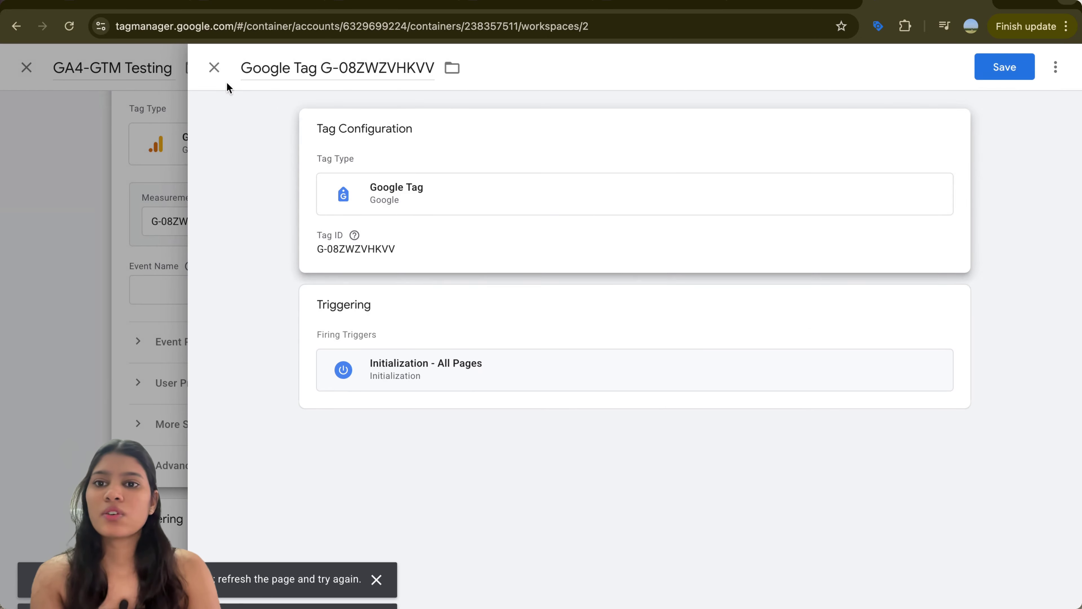
# Close the unsaved Google Tag and discard the GA4-GTM Testing tag, returning to the Testing workspace overview.
pyautogui.click(214, 67)
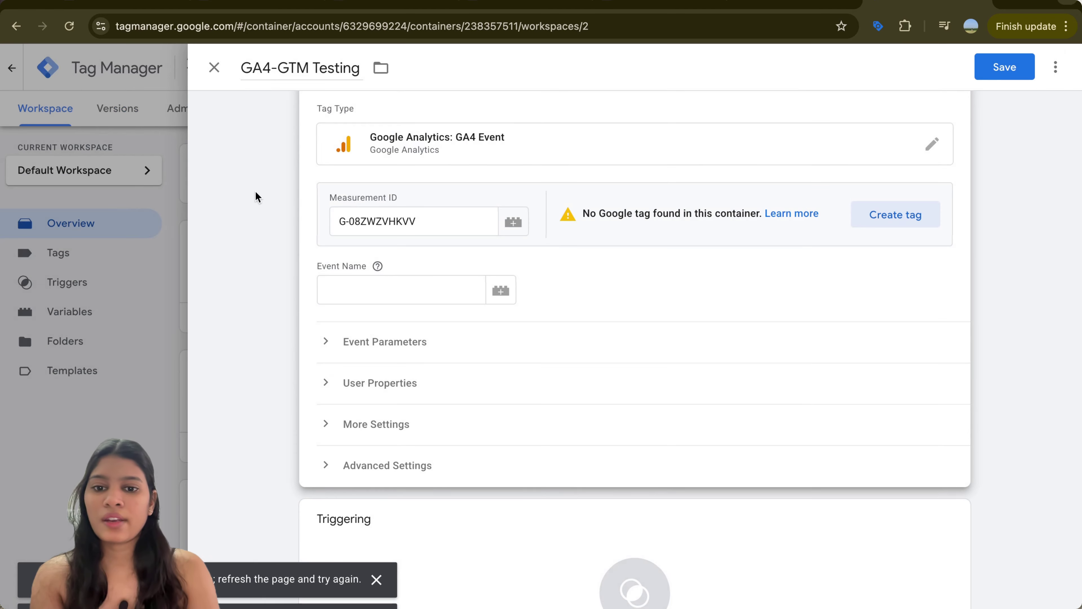
pyautogui.scroll(-1, 316, 301)
pyautogui.scroll(3, 316, 301)
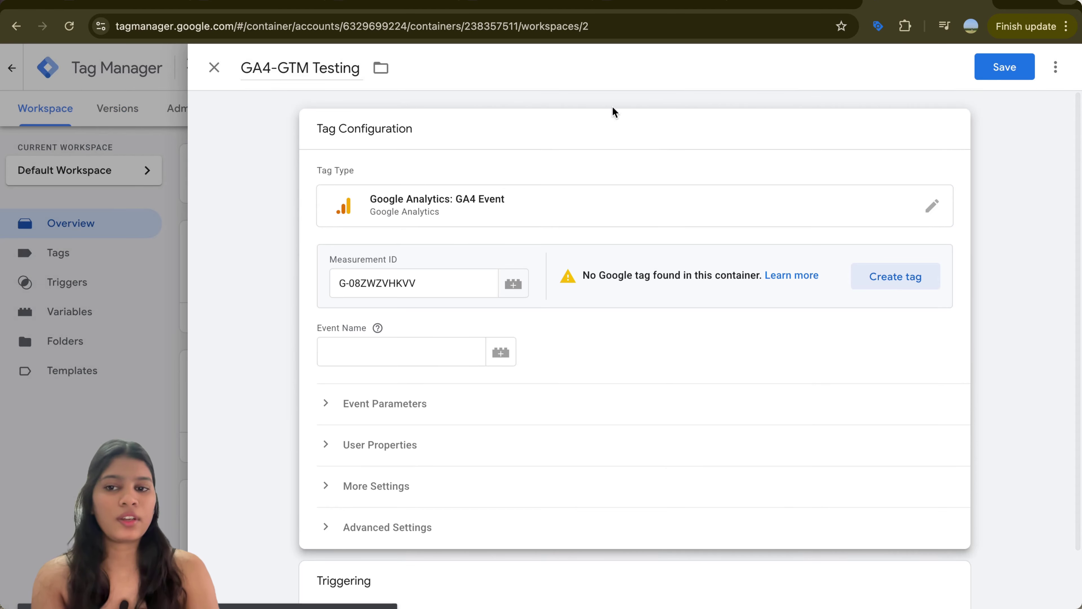
pyautogui.click(214, 68)
pyautogui.click(618, 252)
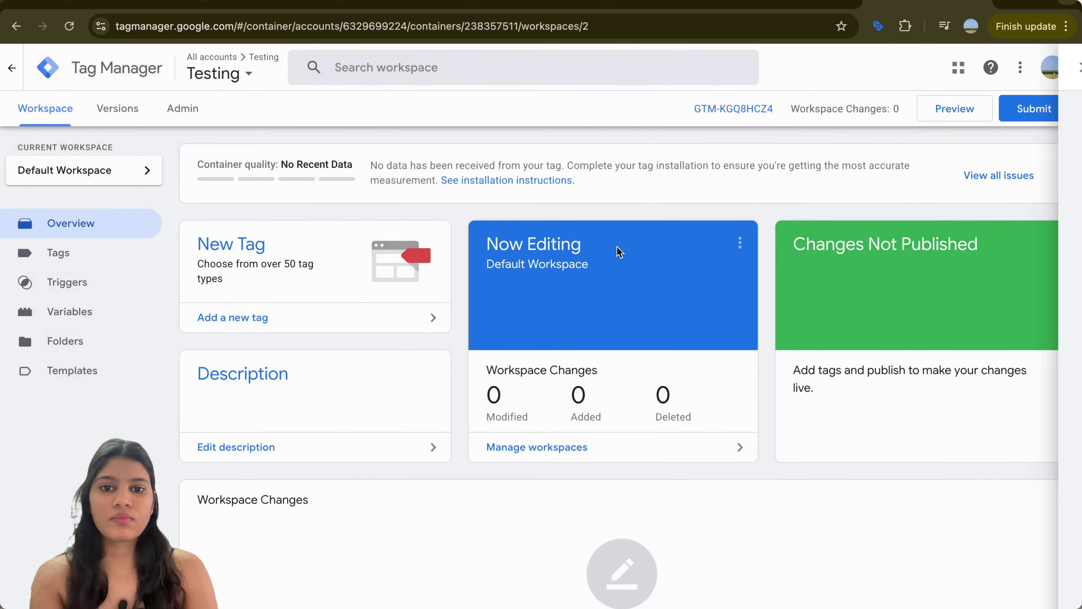
# Switch Tag Manager to the Google account holding the Digistar containers and open the tags of the digistar.in container.
pyautogui.click(1055, 71)
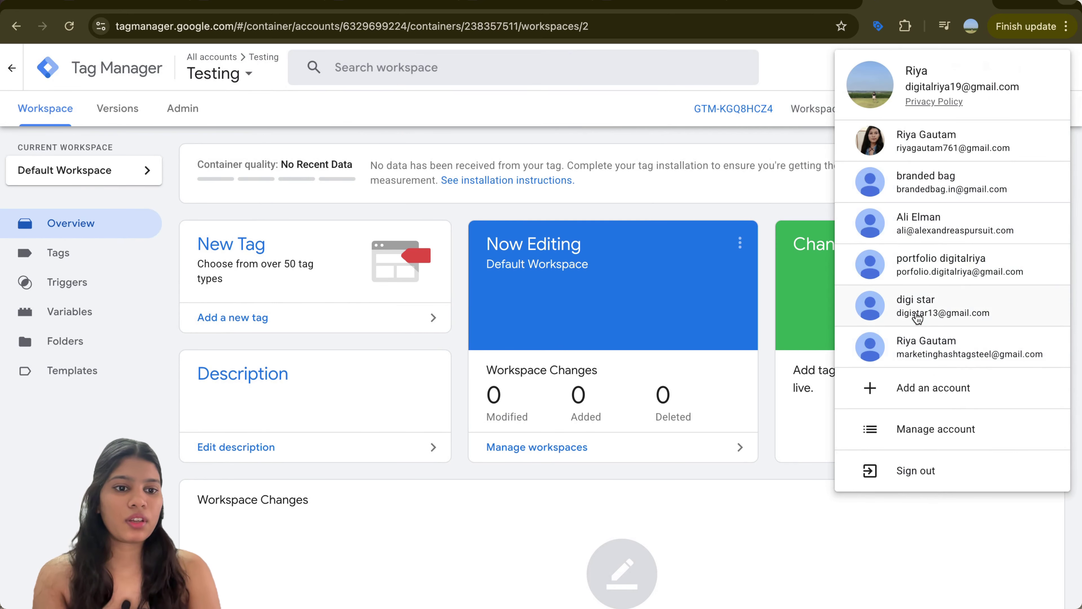
pyautogui.click(922, 300)
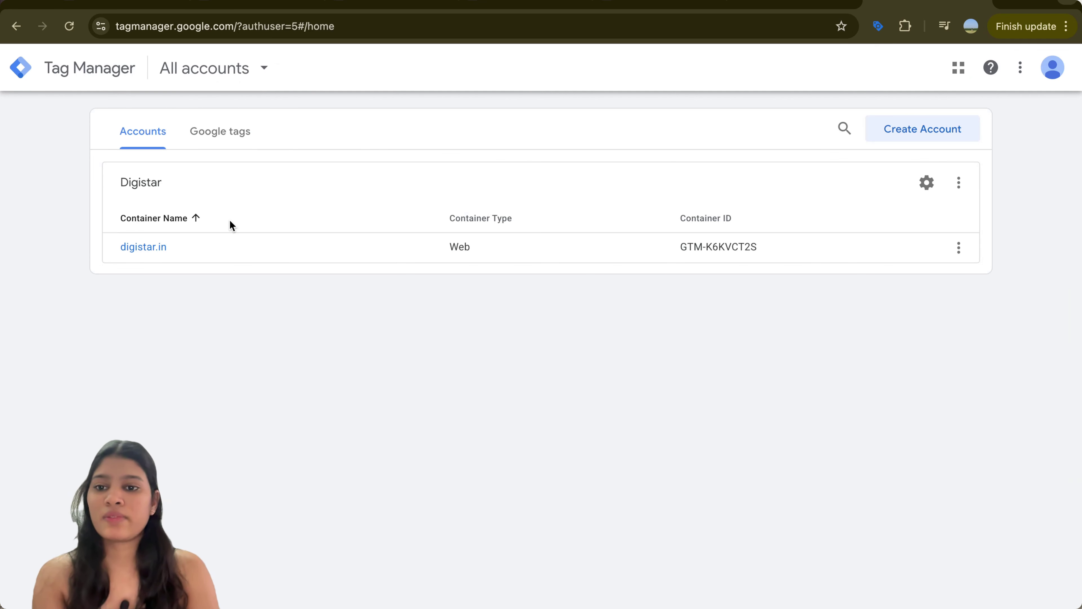
pyautogui.click(145, 255)
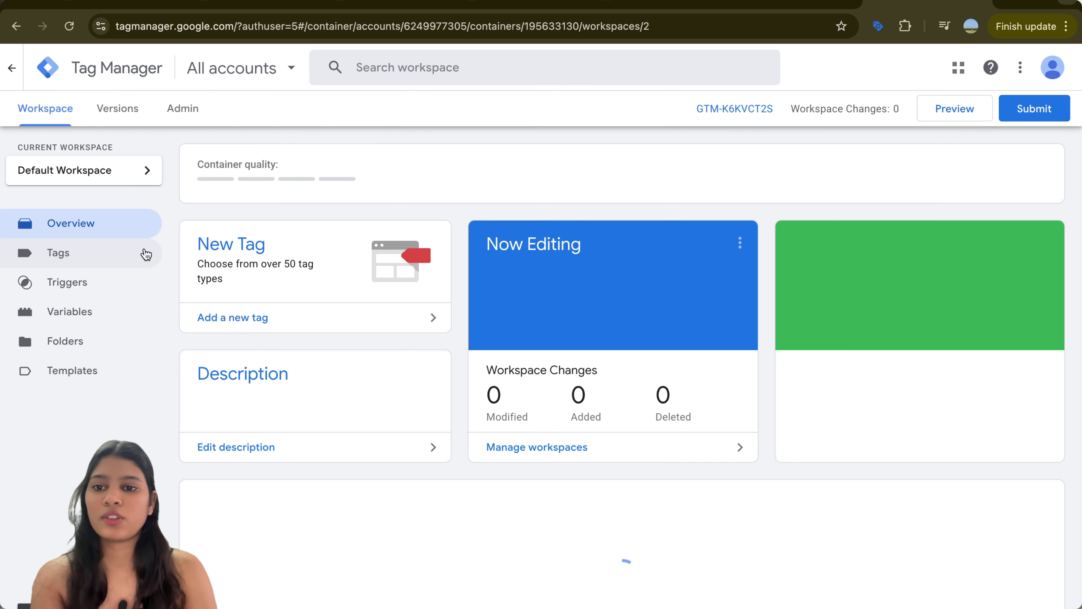
pyautogui.click(86, 257)
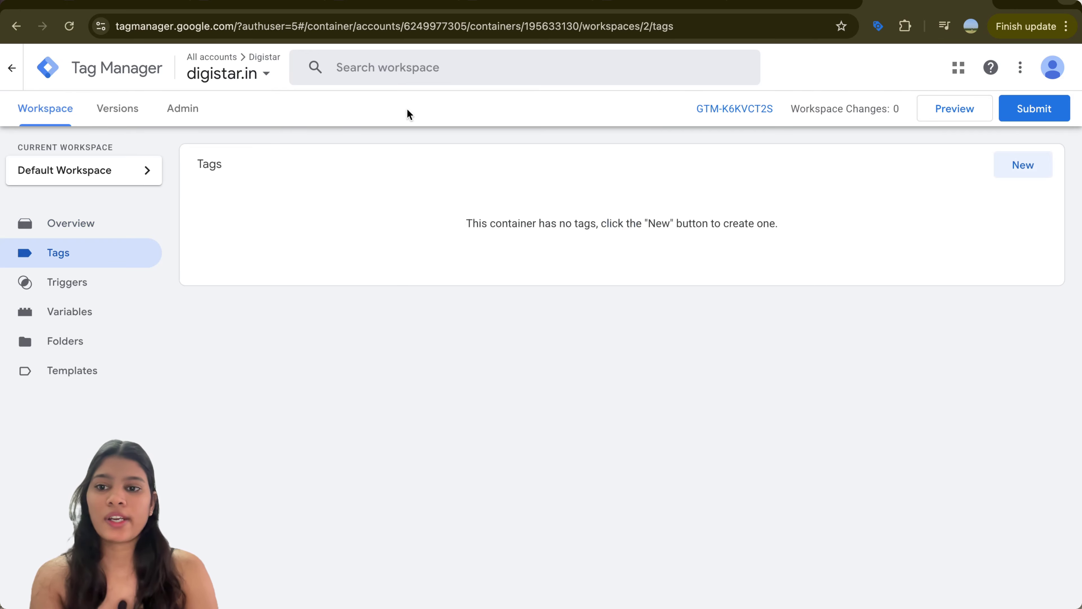
# Create a new tag in the digistar.in container and name it "ga 4- gtm testing".
pyautogui.click(1024, 166)
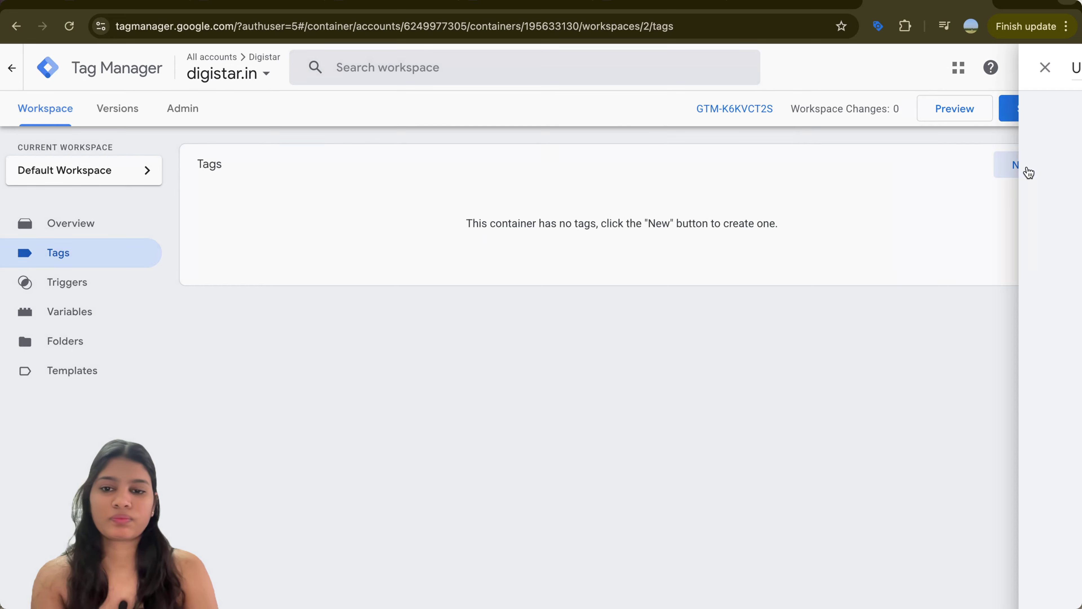
pyautogui.click(284, 68)
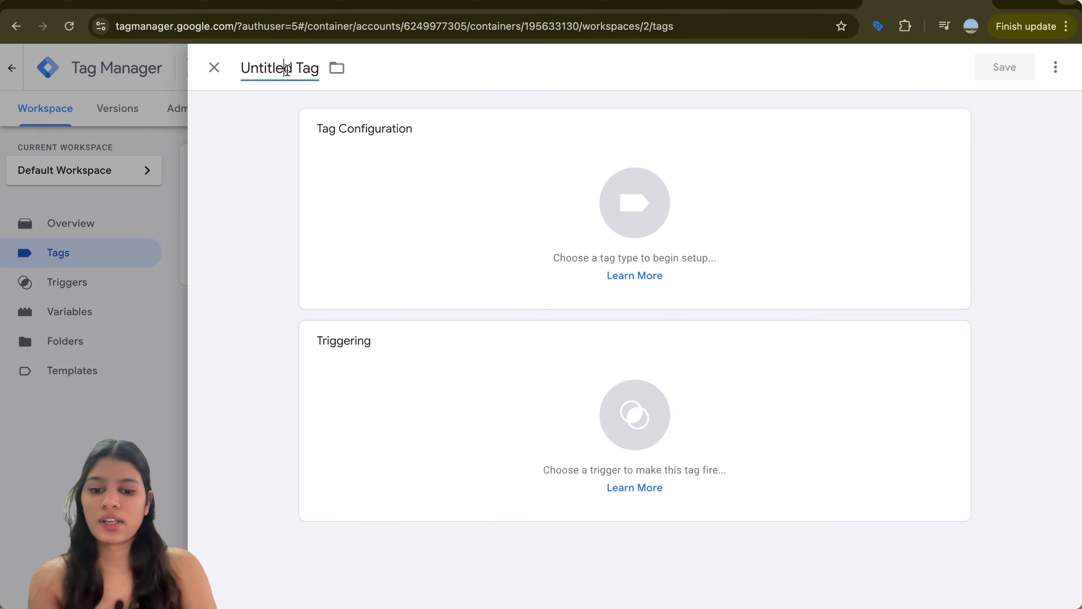
pyautogui.tripleClick(287, 70)
pyautogui.write('ga ')
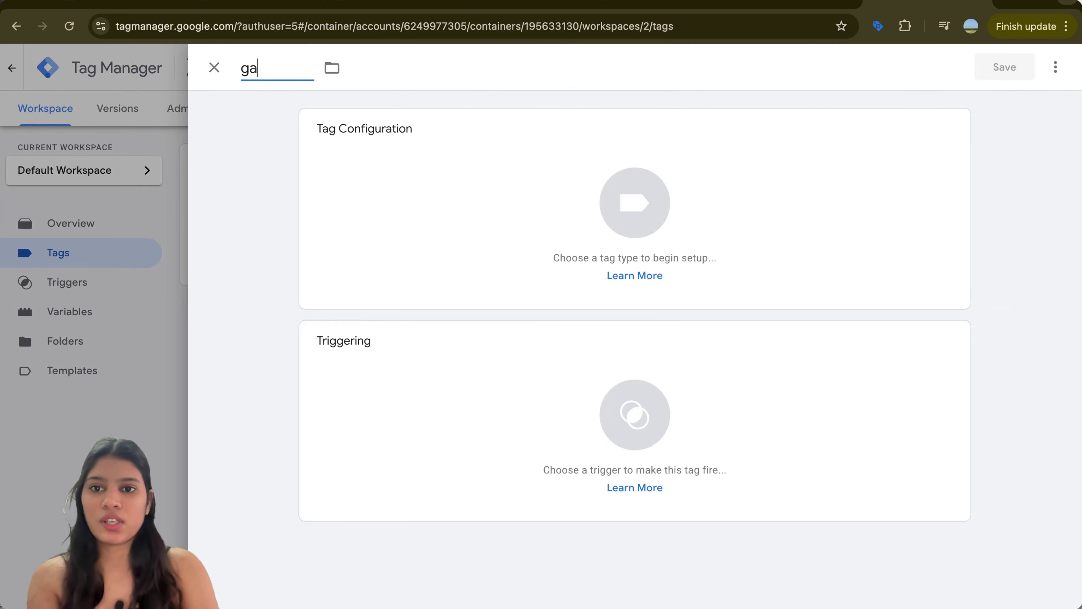
pyautogui.write('4-')
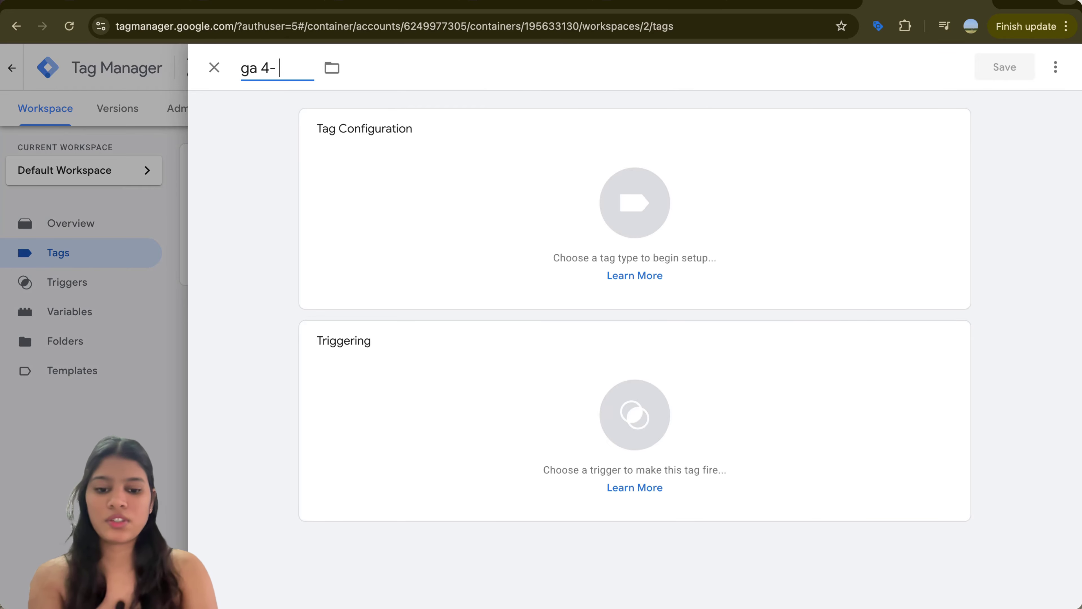
pyautogui.write(' gtm testi')
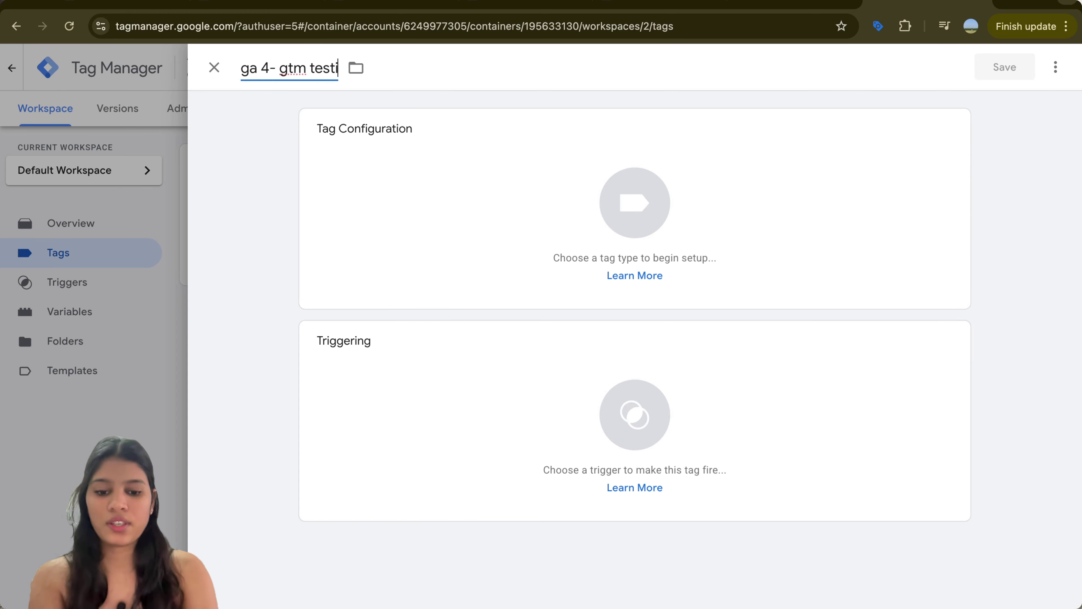
pyautogui.write('ng')
# Configure the new tag as Google Analytics: GA4 Event with the measurement ID G-08ZWZVHKVV.
pyautogui.click(594, 228)
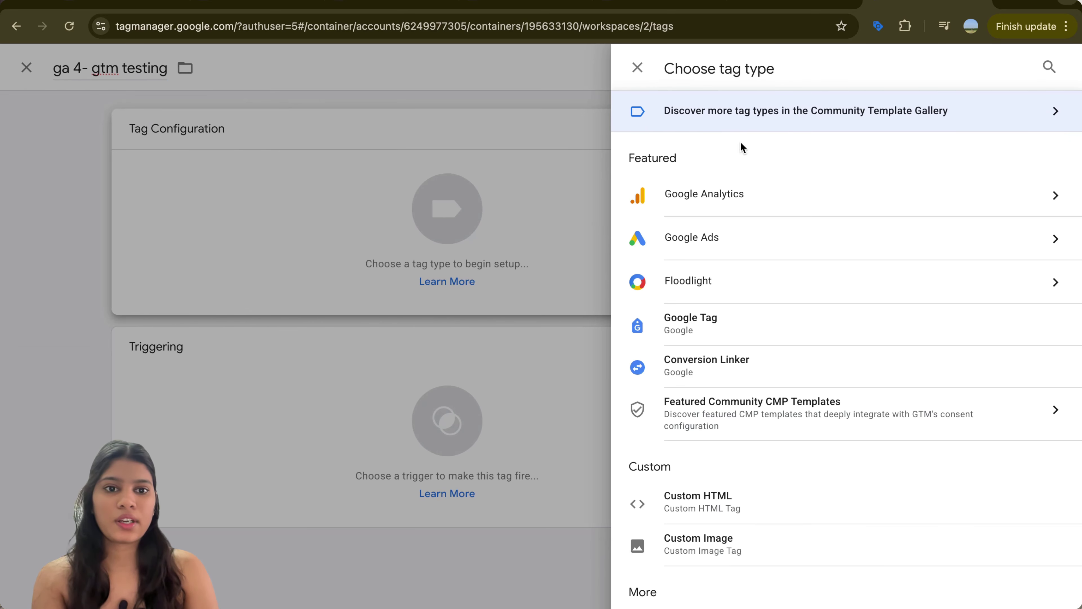
pyautogui.click(703, 201)
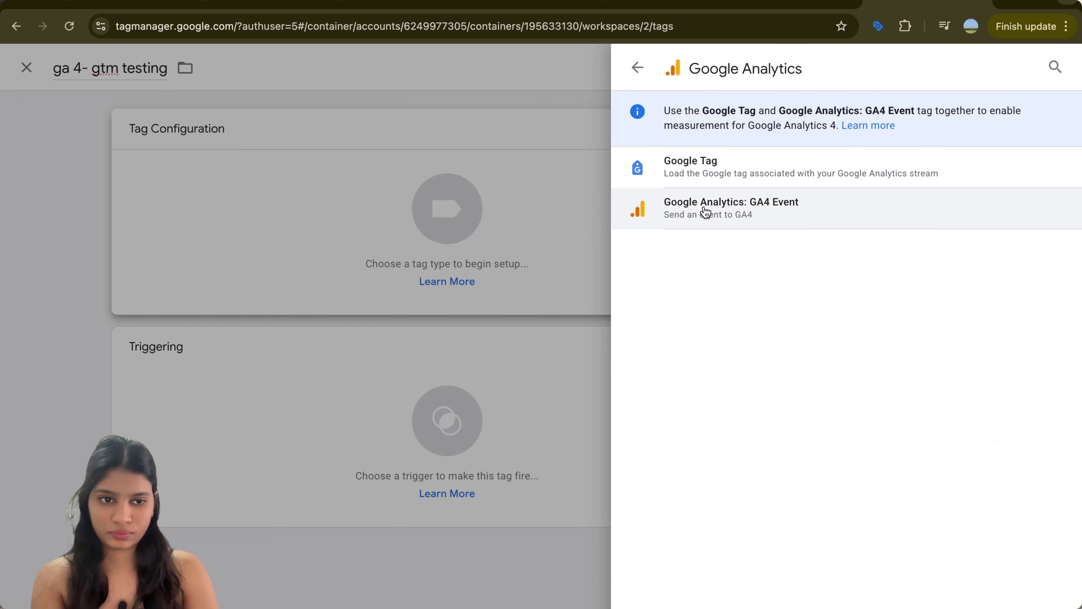
pyautogui.click(703, 206)
pyautogui.click(424, 289)
pyautogui.write('G-08ZWZVHKVV')
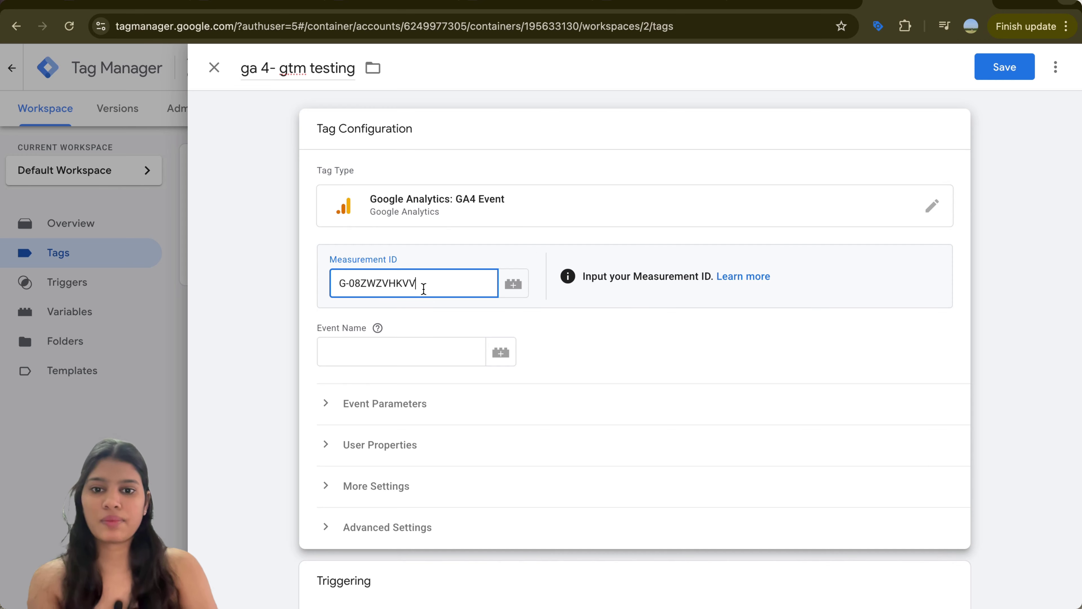
pyautogui.scroll(-3, 423, 290)
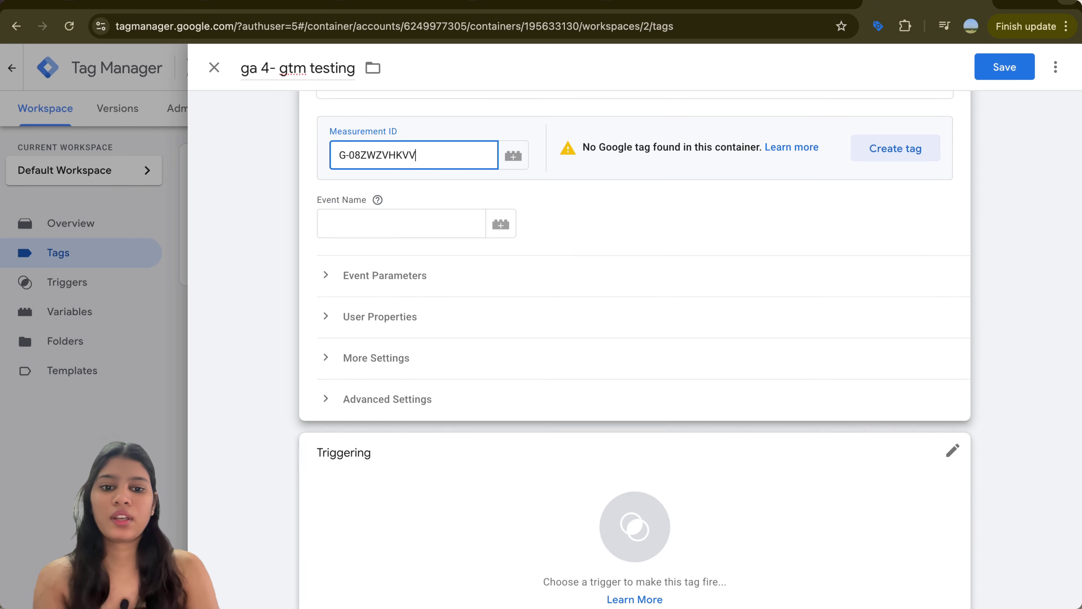
# Add the All Pages page view trigger as the tag's firing trigger and try to save the tag.
pyautogui.click(952, 453)
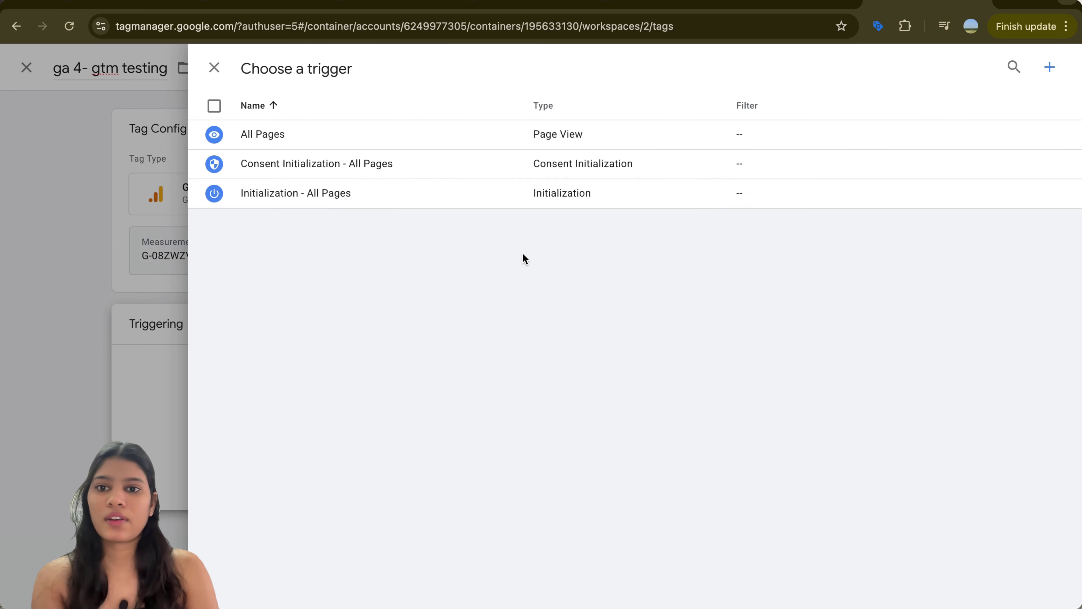
pyautogui.click(256, 136)
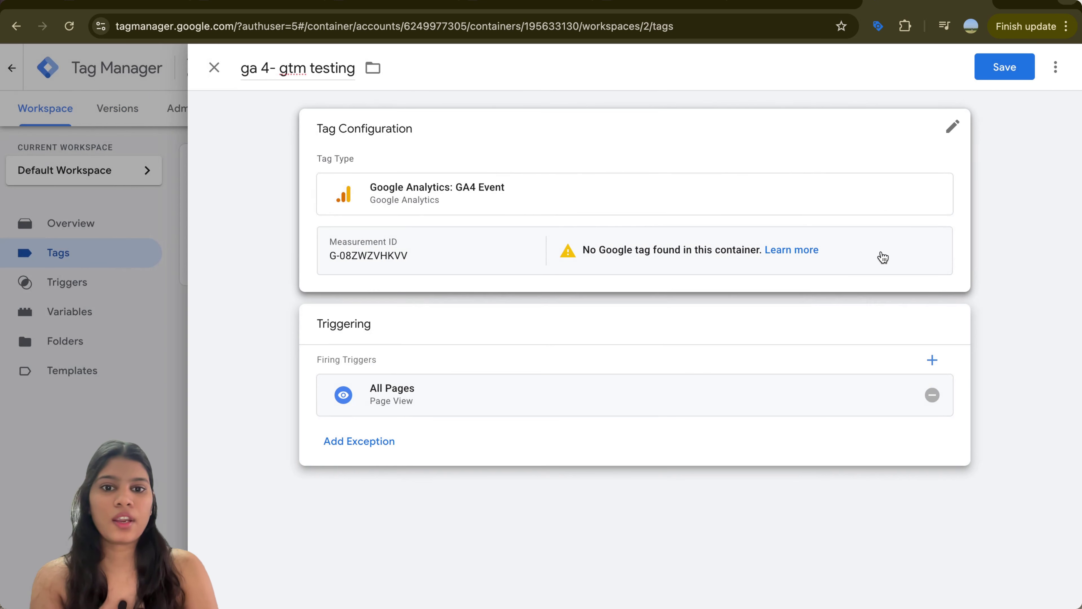
pyautogui.click(1016, 68)
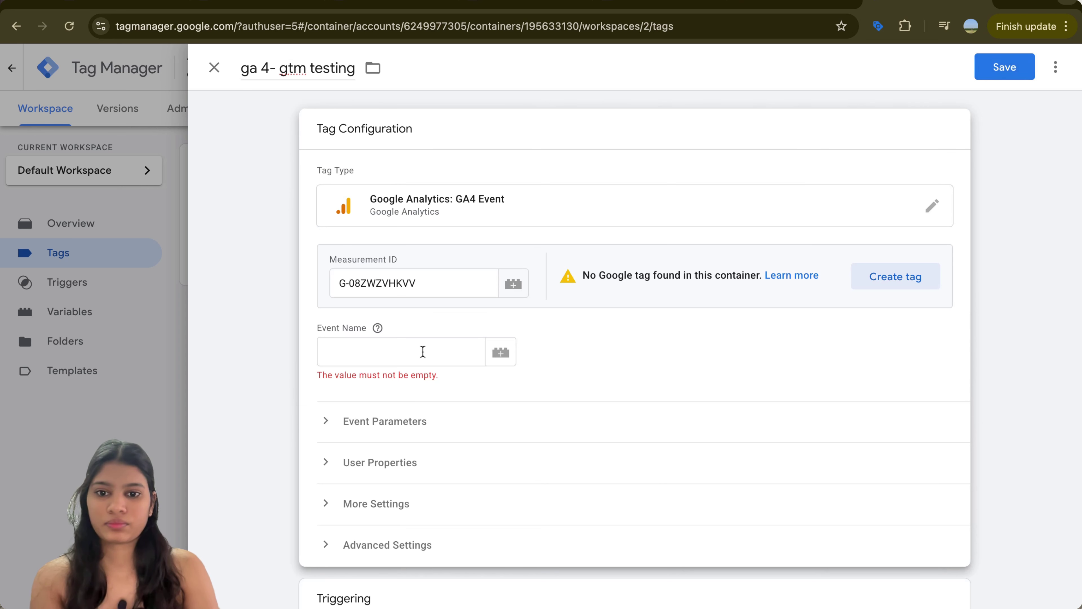
# Save the GA4 event tag with the event name "all pages" and check its saved configuration.
pyautogui.click(376, 357)
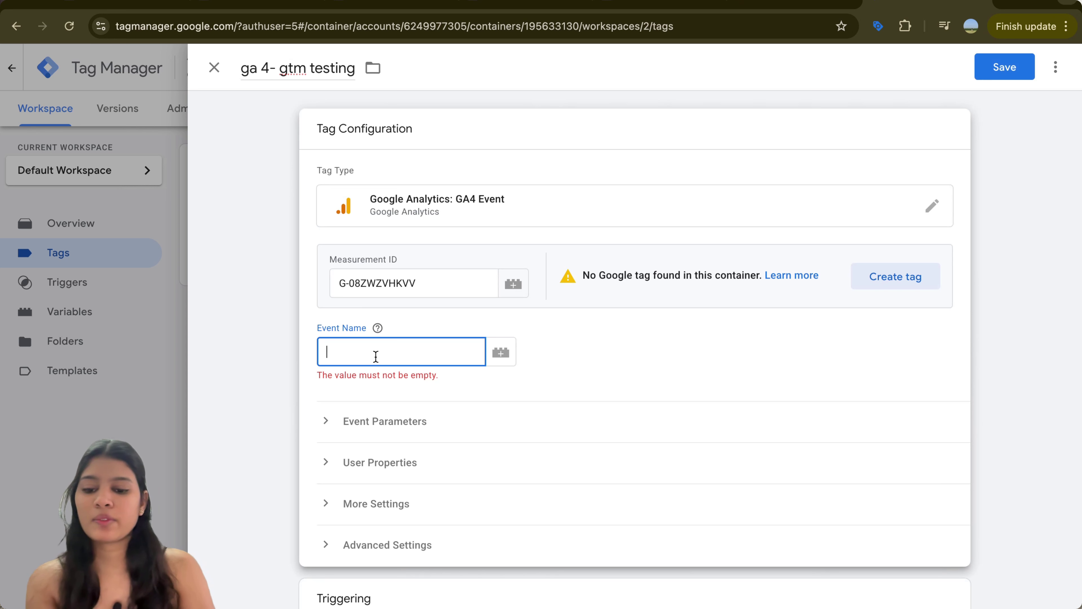
pyautogui.write('all pages')
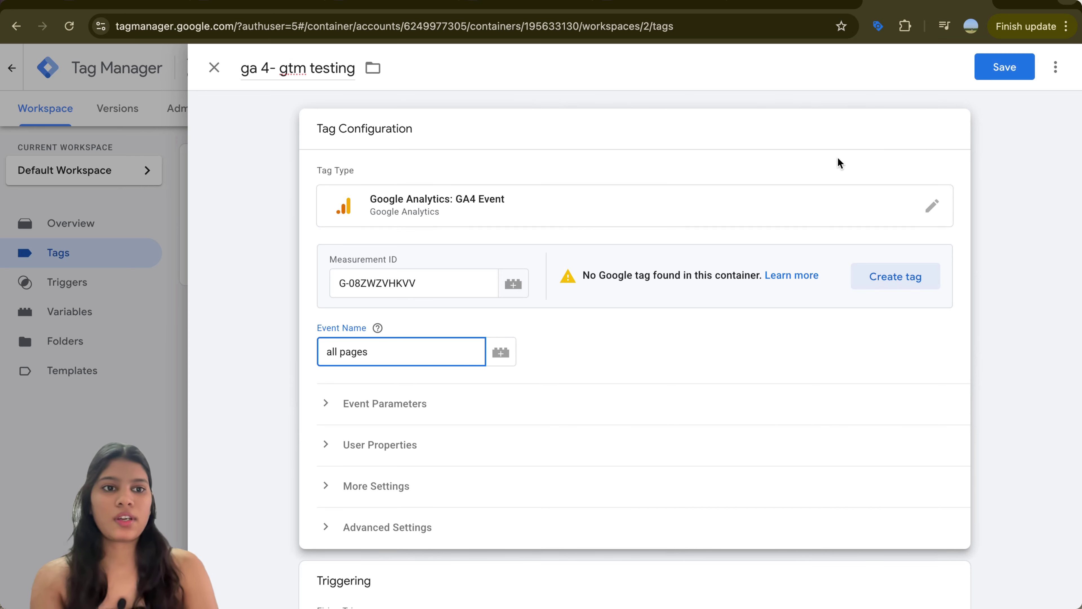
pyautogui.click(1002, 79)
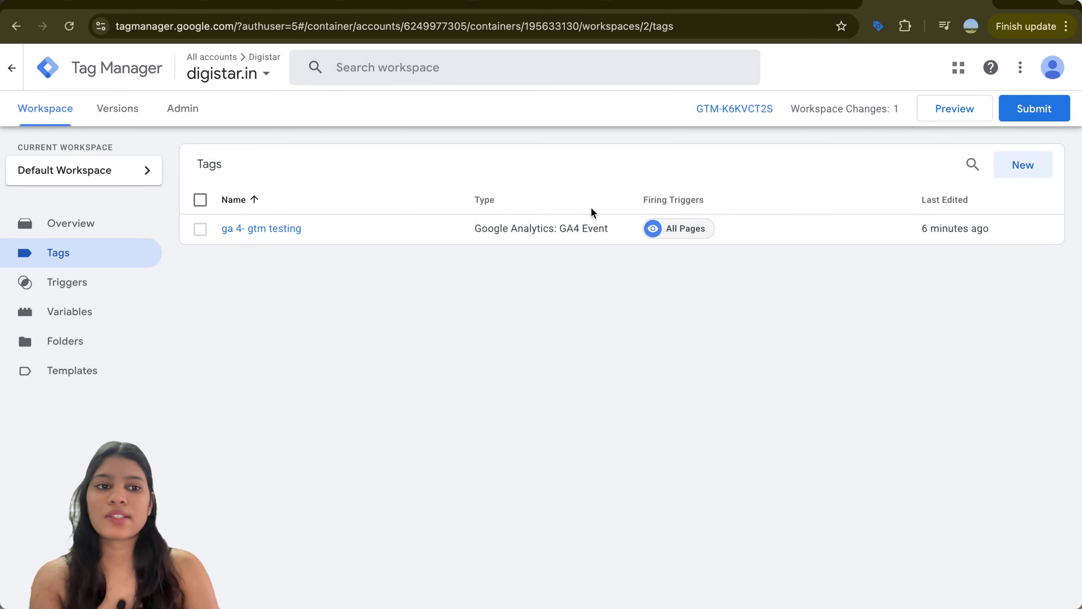
pyautogui.click(348, 241)
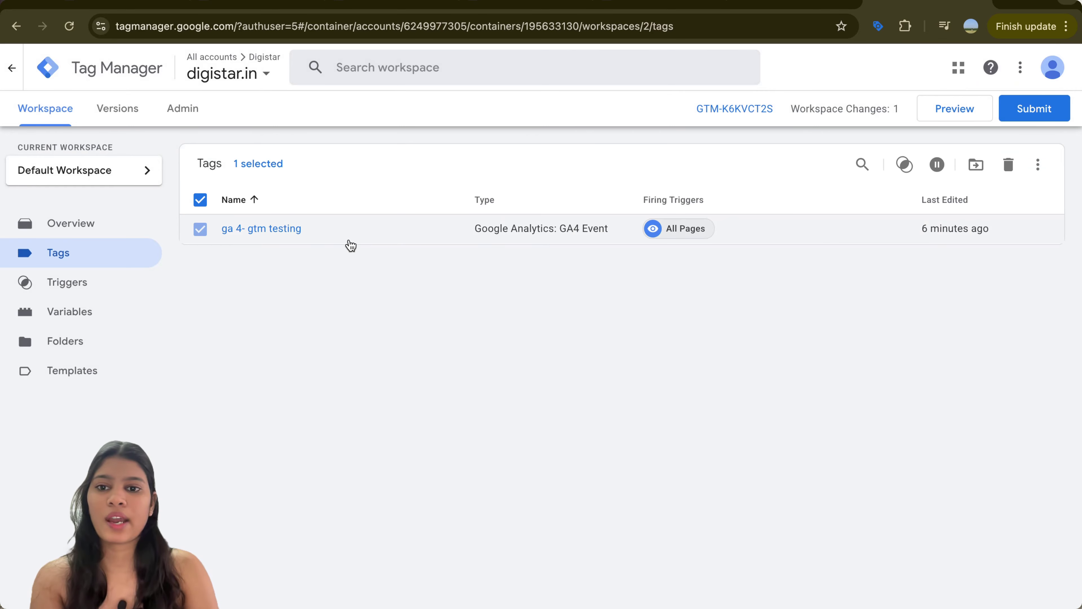
pyautogui.click(280, 228)
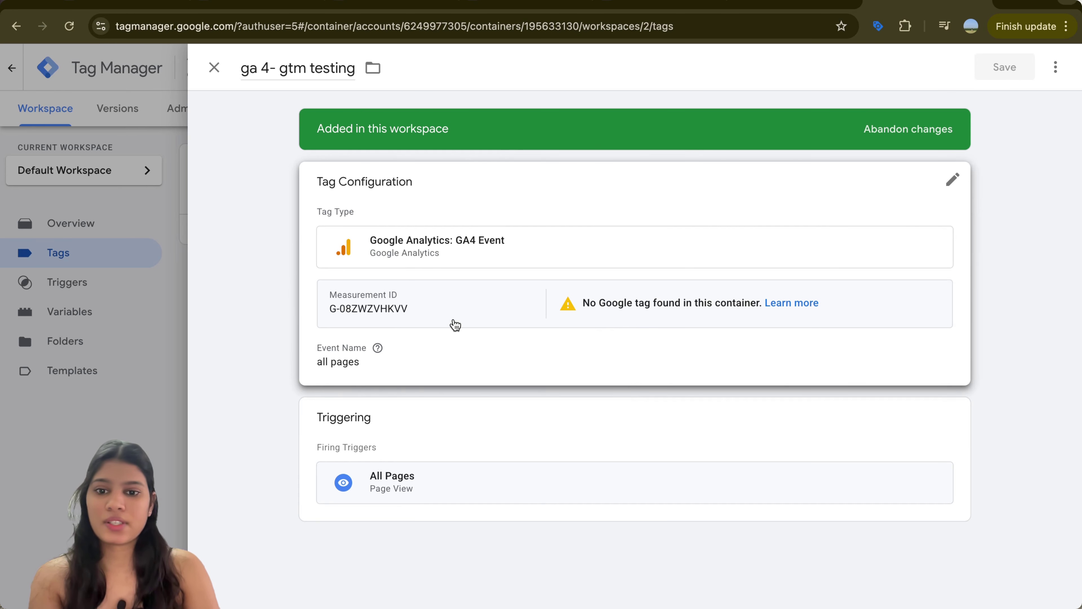
pyautogui.click(214, 68)
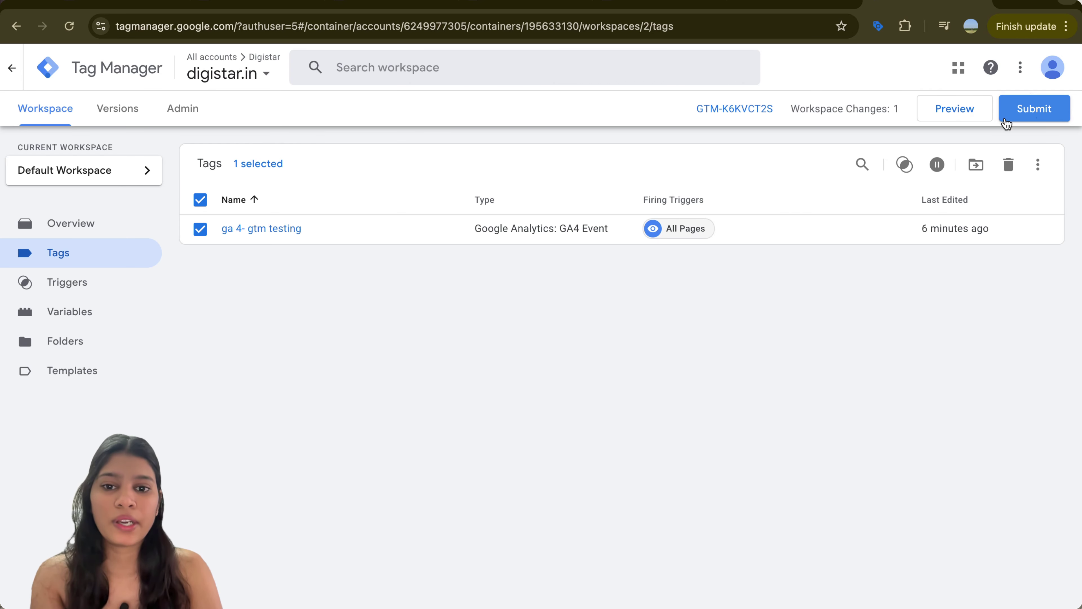
# Publish the workspace changes to the Live environment as a version named "Testing" and review the published version's details.
pyautogui.click(1027, 117)
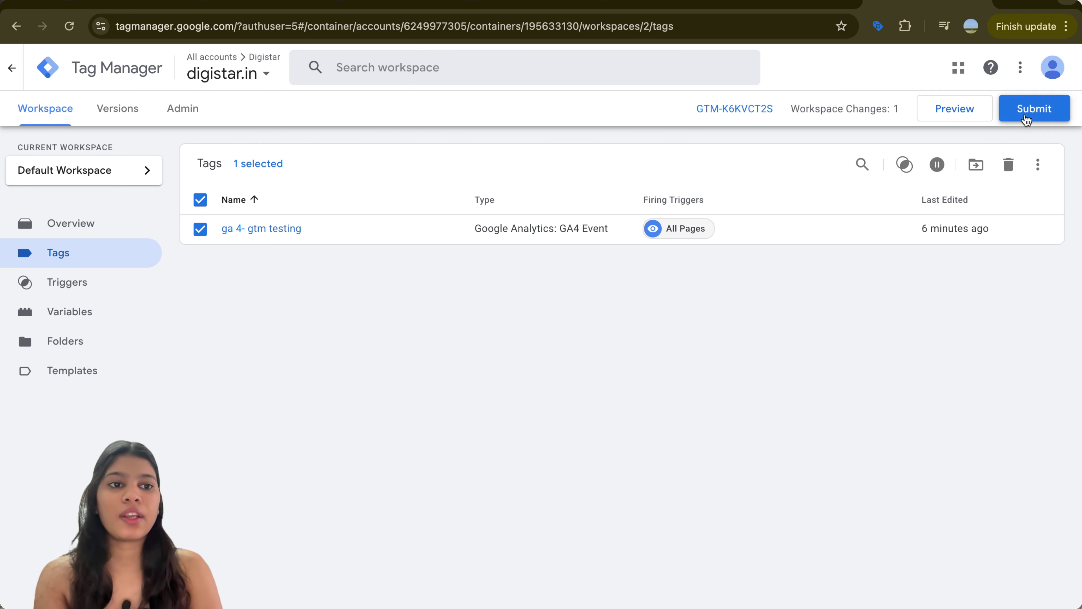
pyautogui.click(440, 335)
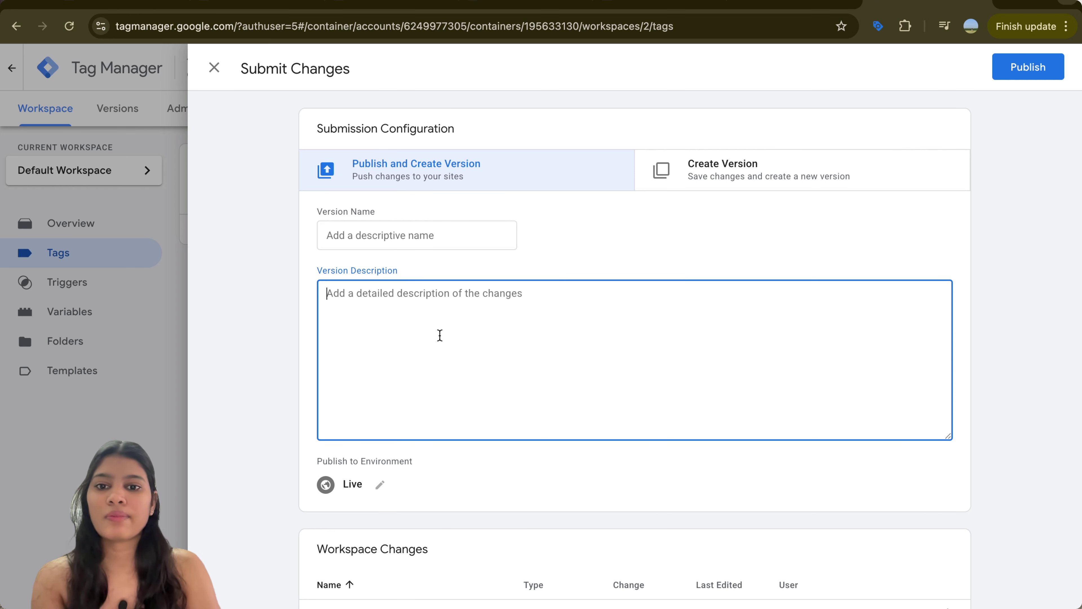
pyautogui.click(380, 237)
pyautogui.write('Te')
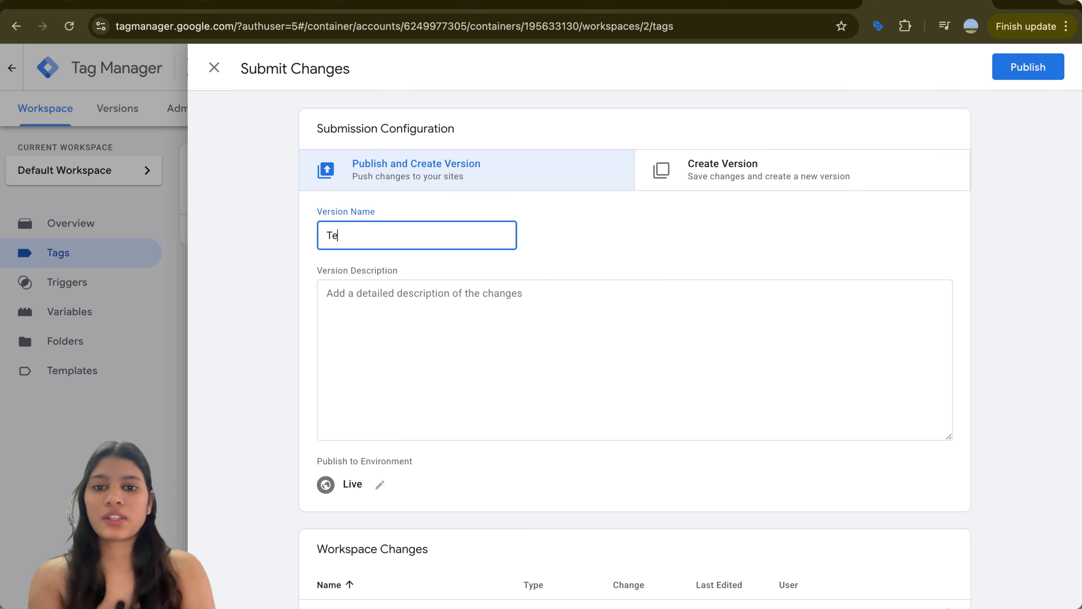
pyautogui.write('sting')
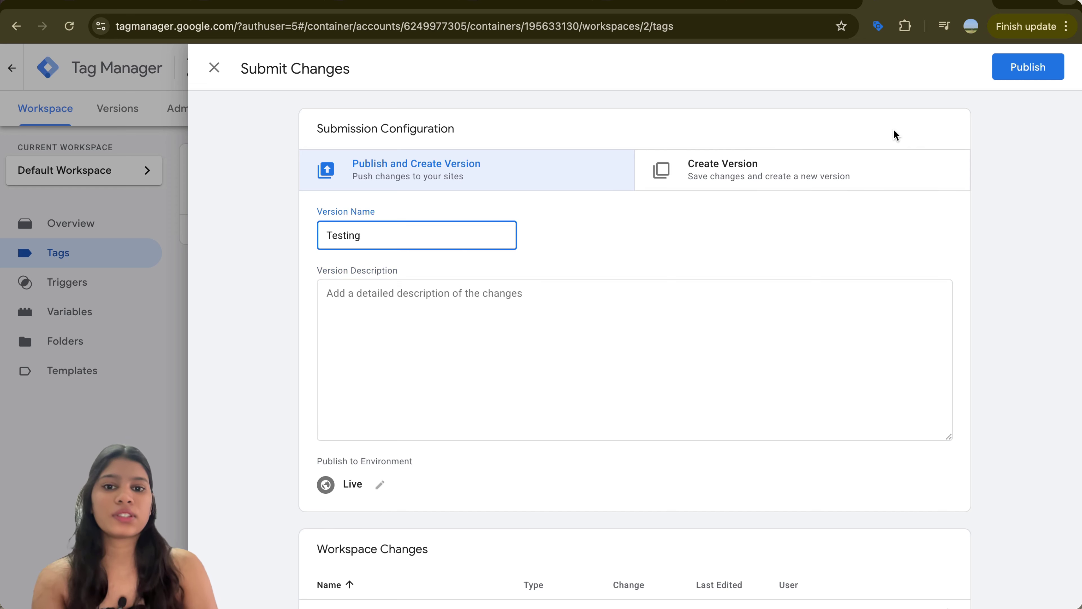
pyautogui.click(1030, 74)
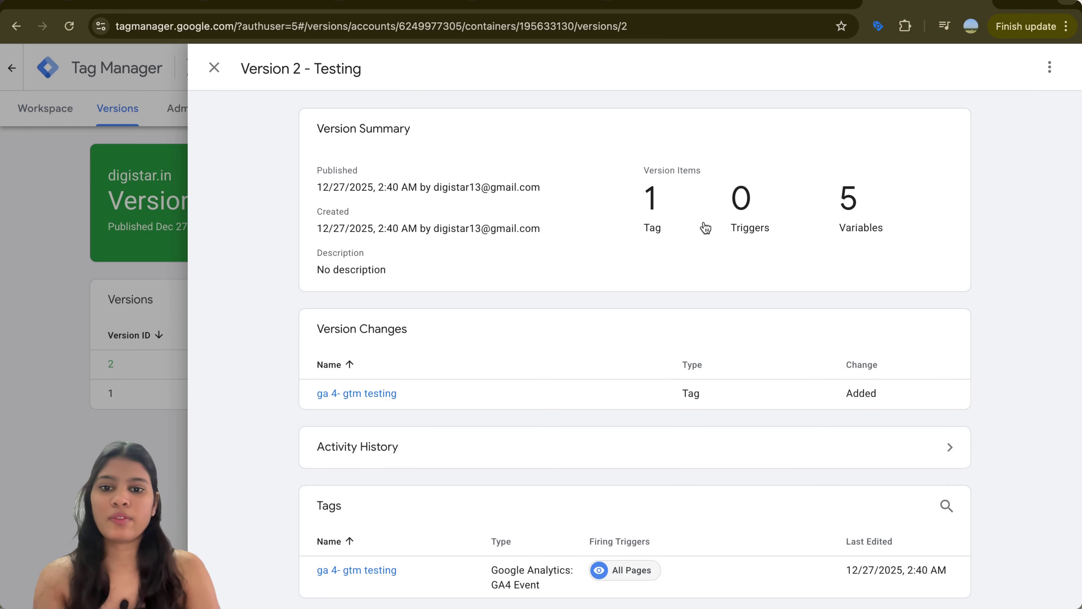
pyautogui.scroll(-1, 572, 295)
pyautogui.scroll(-4, 572, 295)
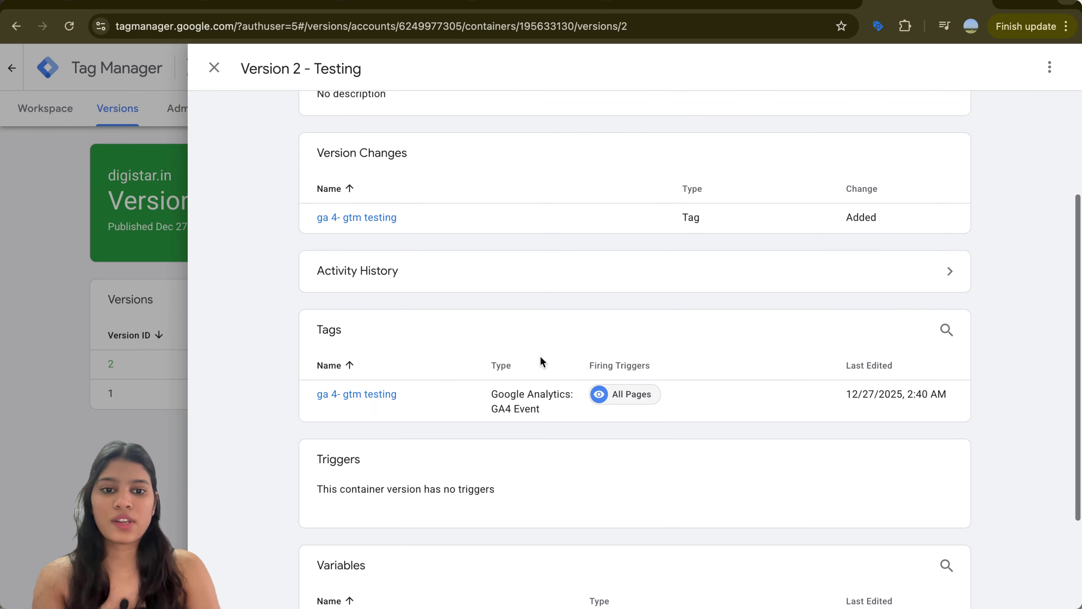
pyautogui.scroll(-2, 684, 325)
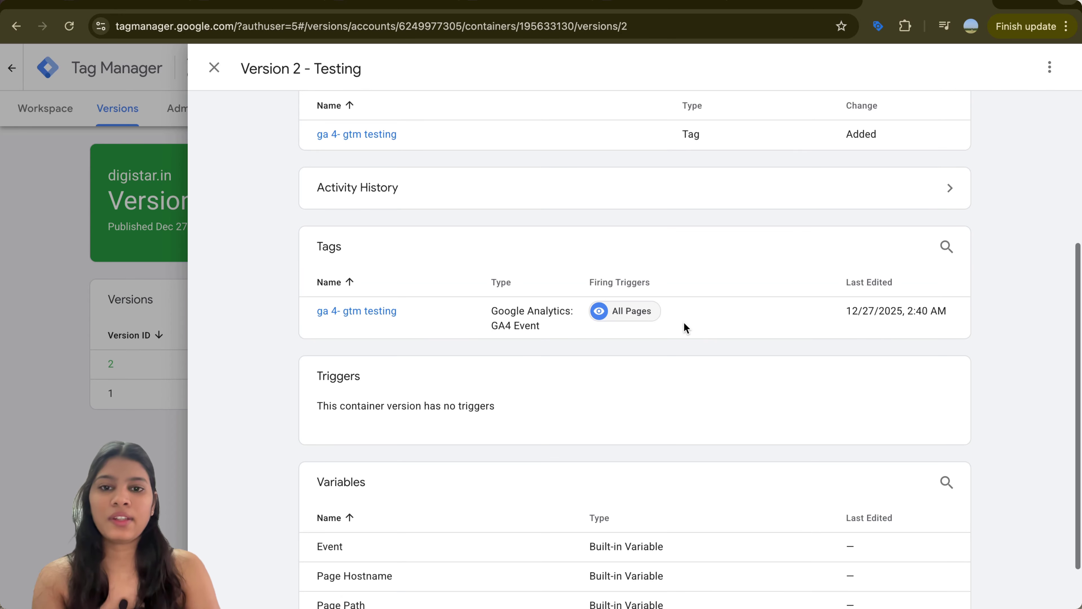
pyautogui.scroll(6, 684, 325)
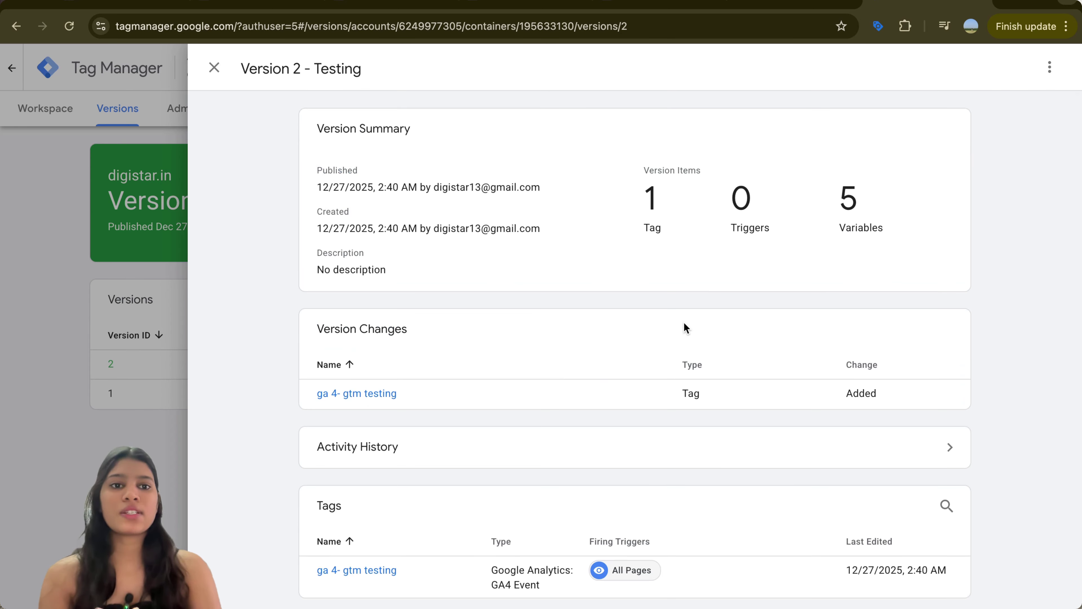